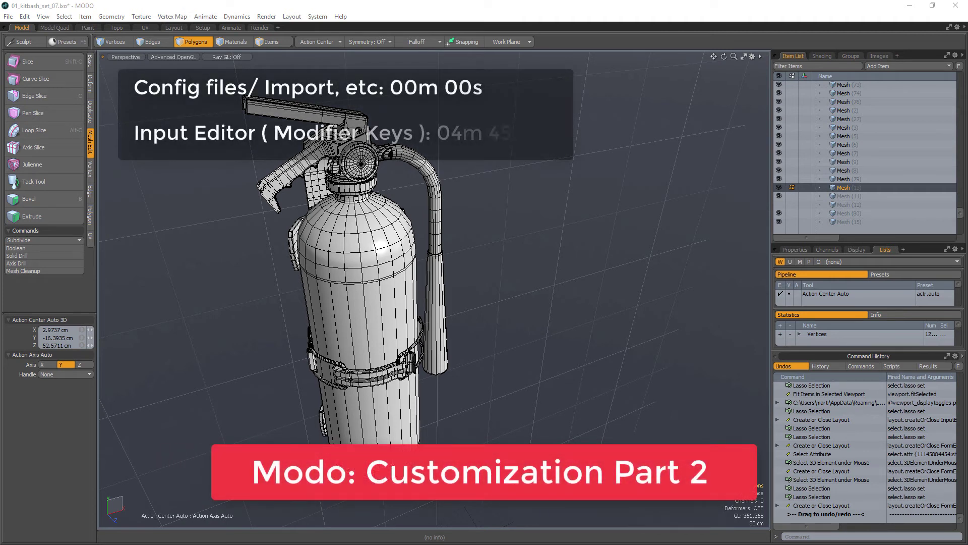
Inspect the full forms list in MODO's Form Editor, checking an unnamed form's actions.
right_drag(470, 169, 536, 234)
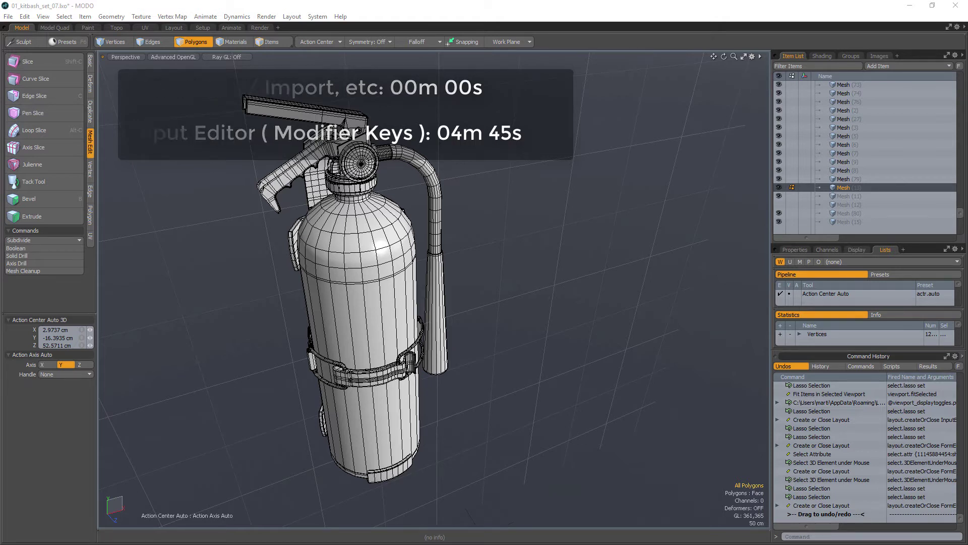
key(ctrl+shift+f)
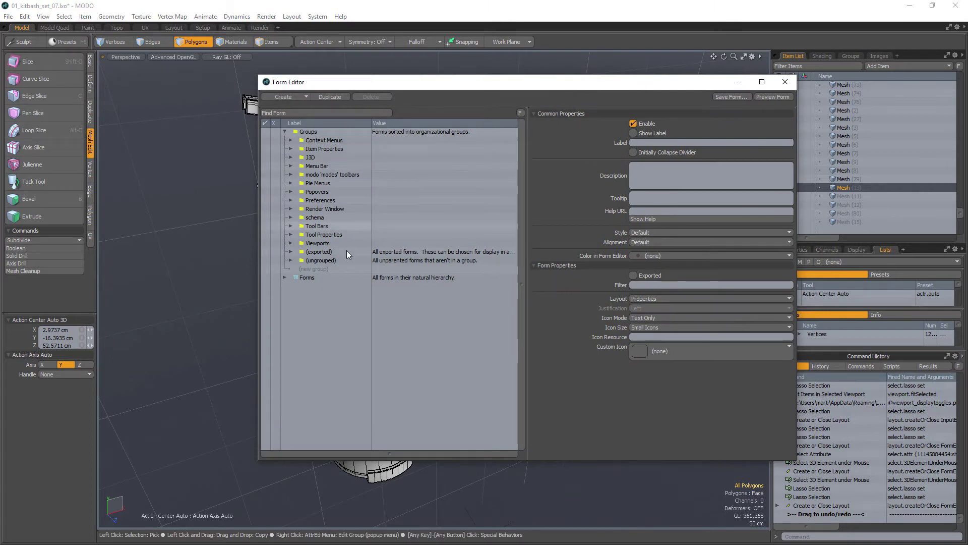
click(285, 278)
scroll(335, 313, down, 2)
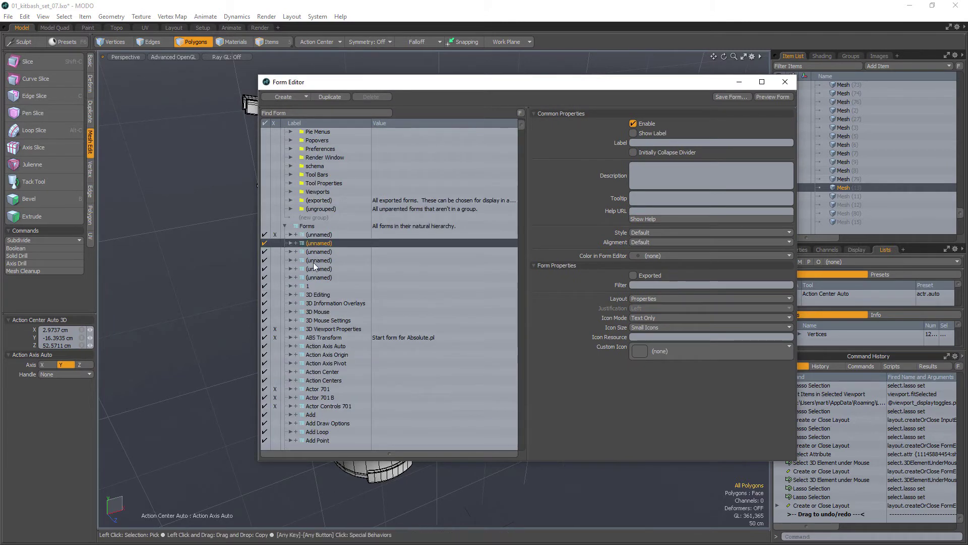
right_click(340, 265)
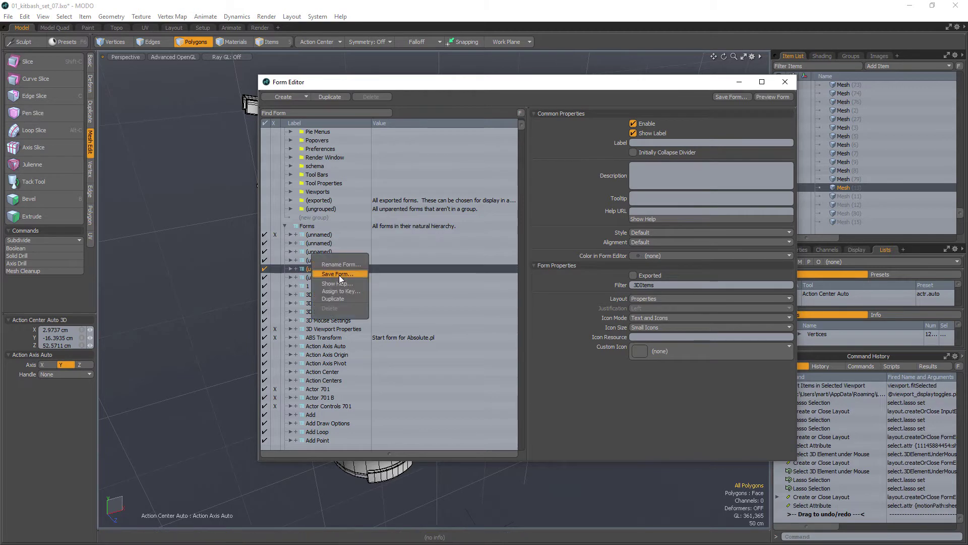
right_click(316, 265)
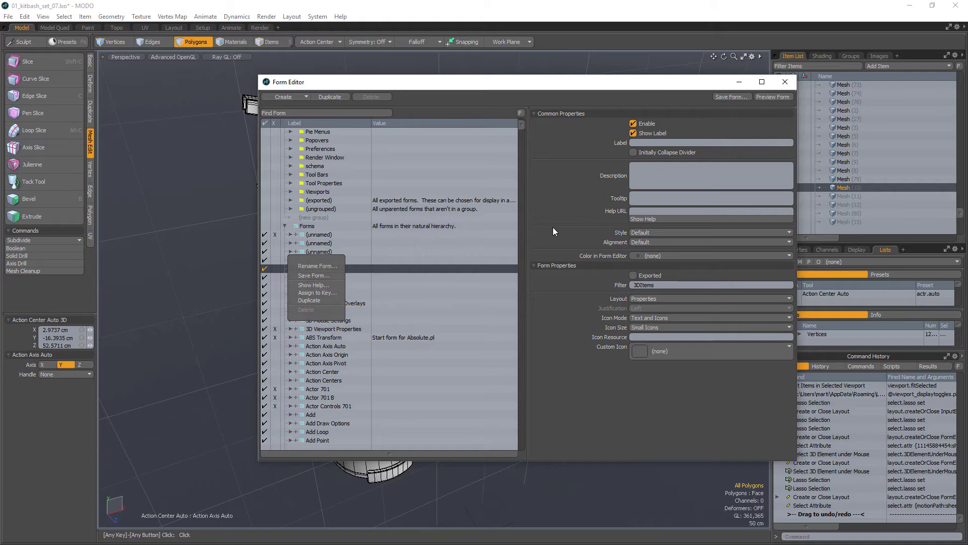
Close the Form Editor and review the File menu's Config Save/Export/Import entries.
click(786, 81)
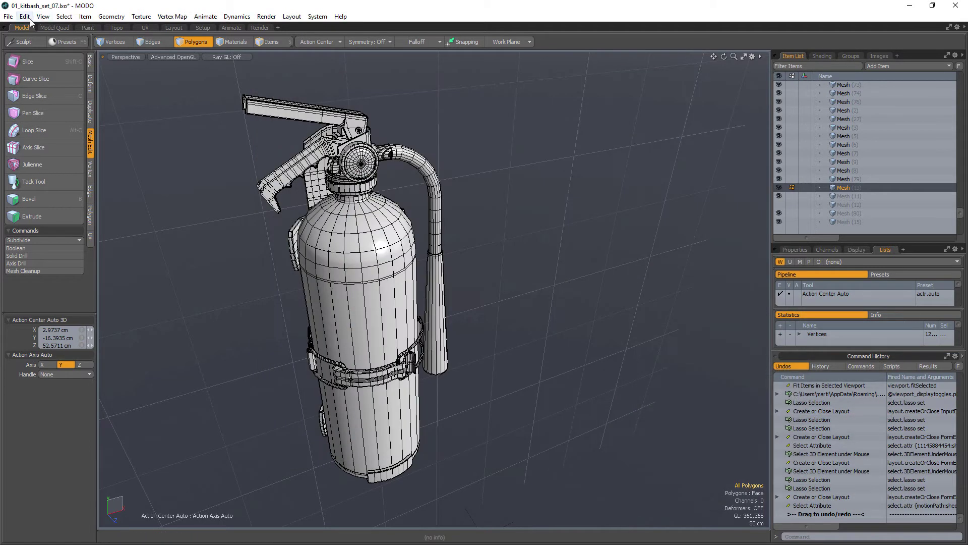
click(8, 16)
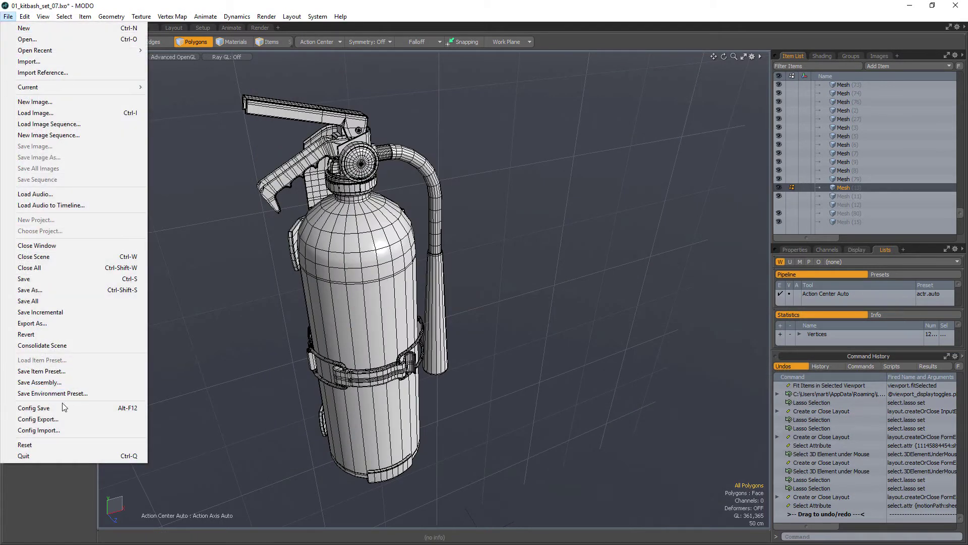
click(501, 24)
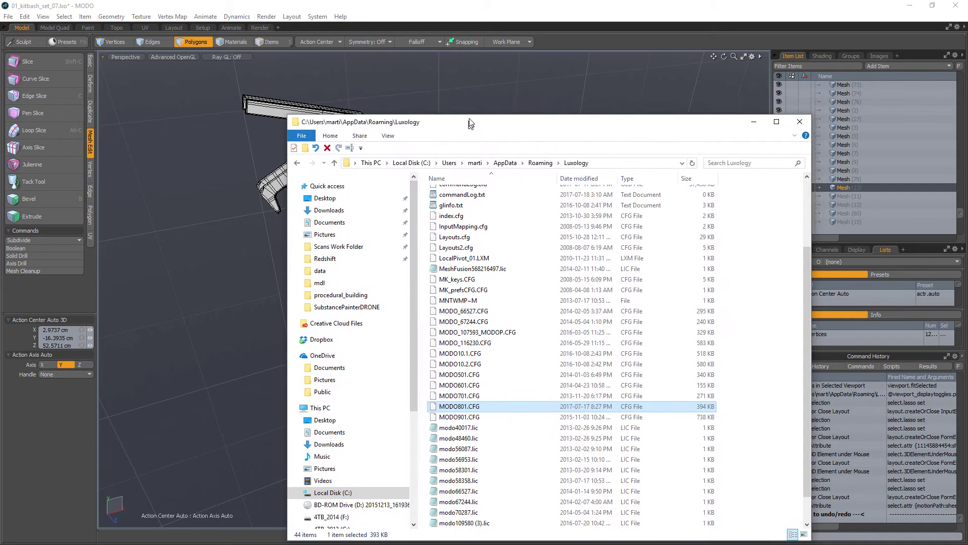
Locate MODO801.CFG in the Luxology folder and open it in Notepad++.
drag(463, 123, 435, 85)
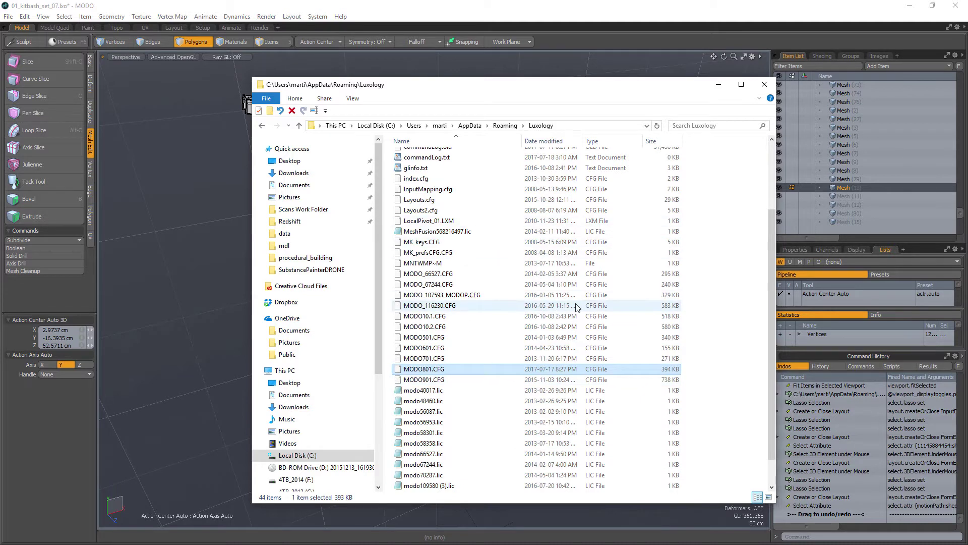
scroll(580, 305, down, 1)
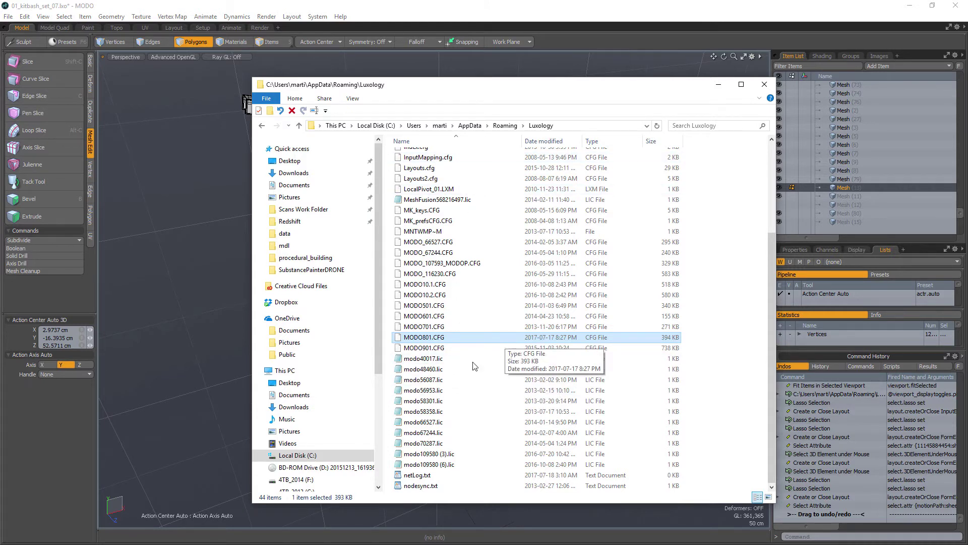
scroll(510, 375, up, 1)
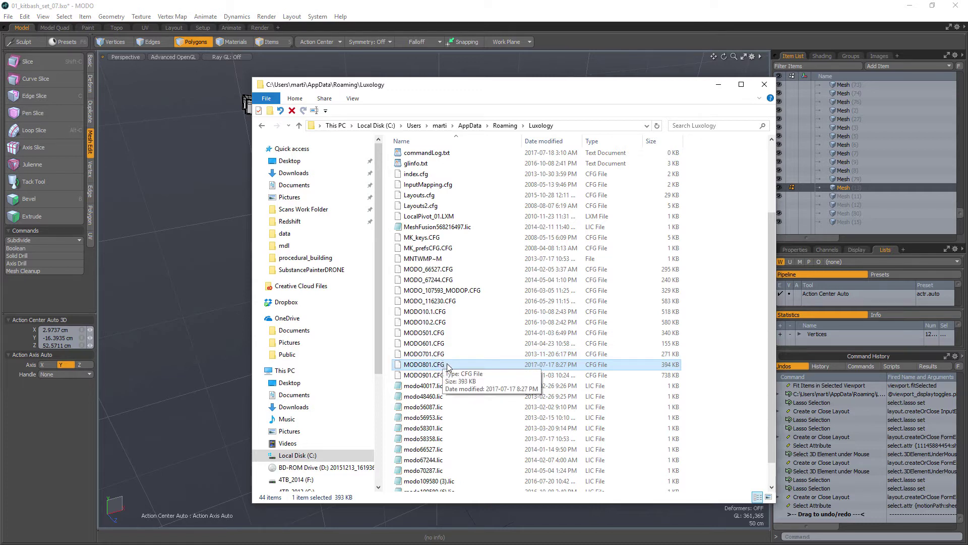
key(Return)
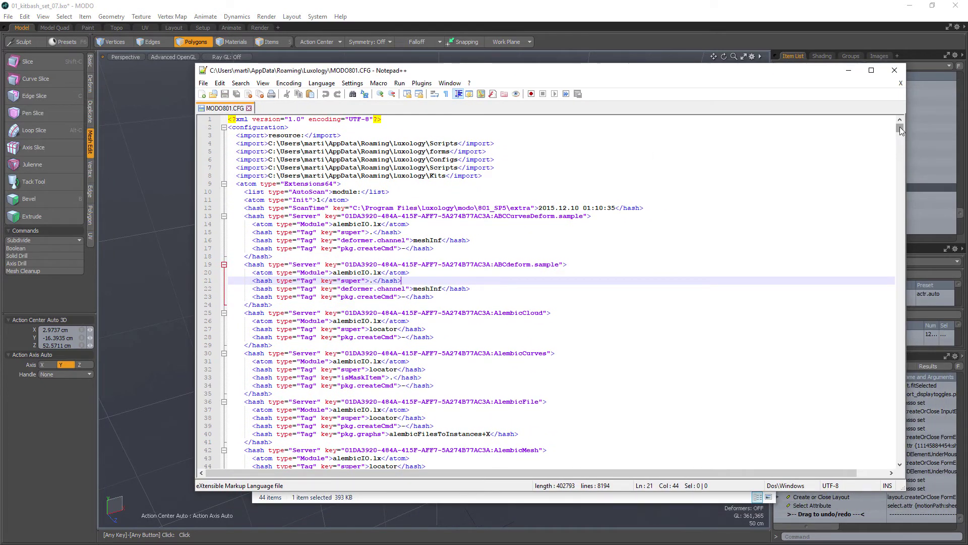
mouse_move(900, 128)
mouse_down()
mouse_move(902, 343)
mouse_move(913, 122)
mouse_up()
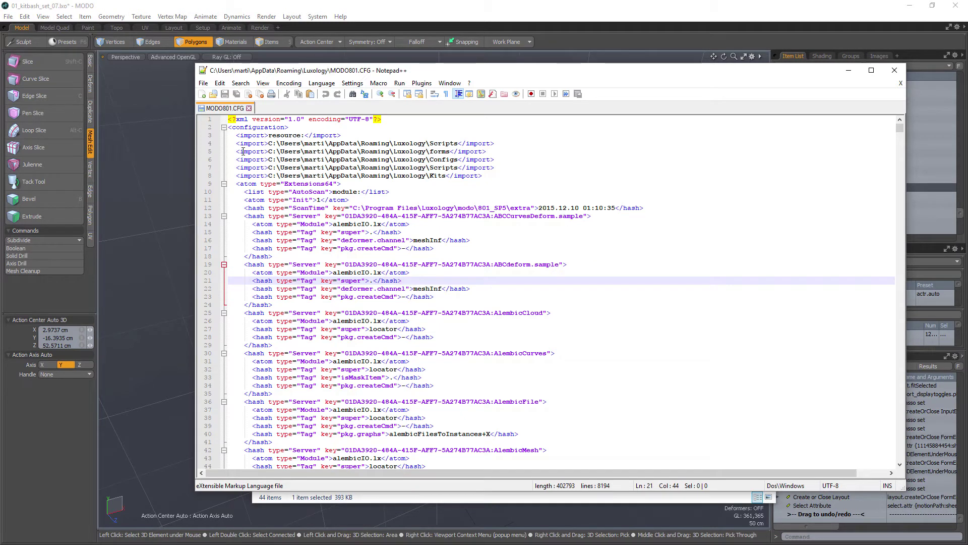
drag(237, 144, 454, 159)
click(448, 176)
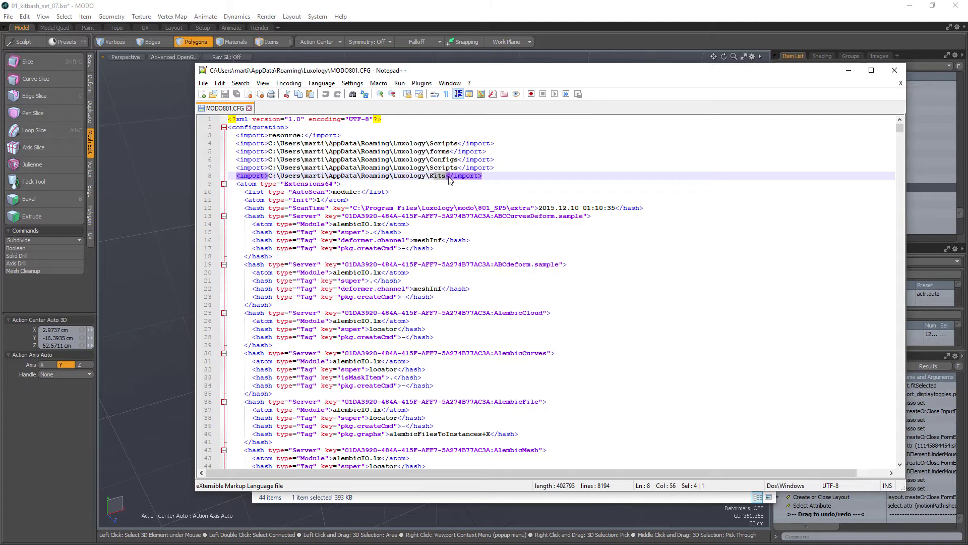
click(518, 177)
drag(525, 177, 496, 144)
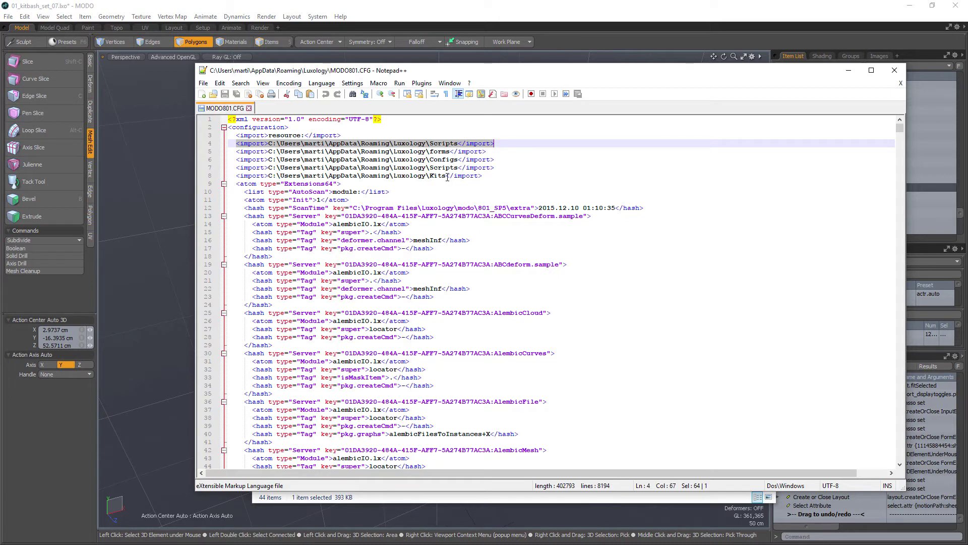
Review MODO801.CFG's import lines, comparing the Scripts path on line 7 with line 4.
drag(516, 167, 505, 409)
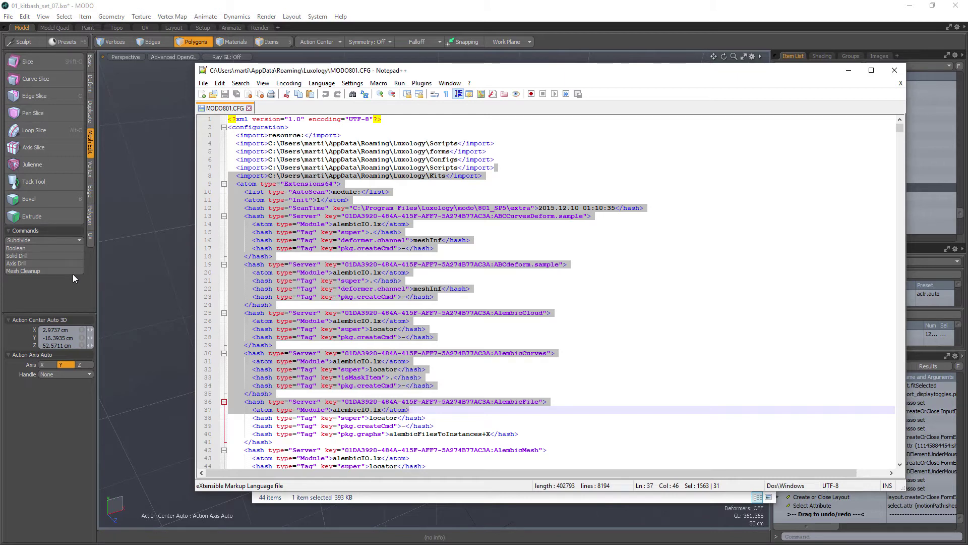
click(478, 168)
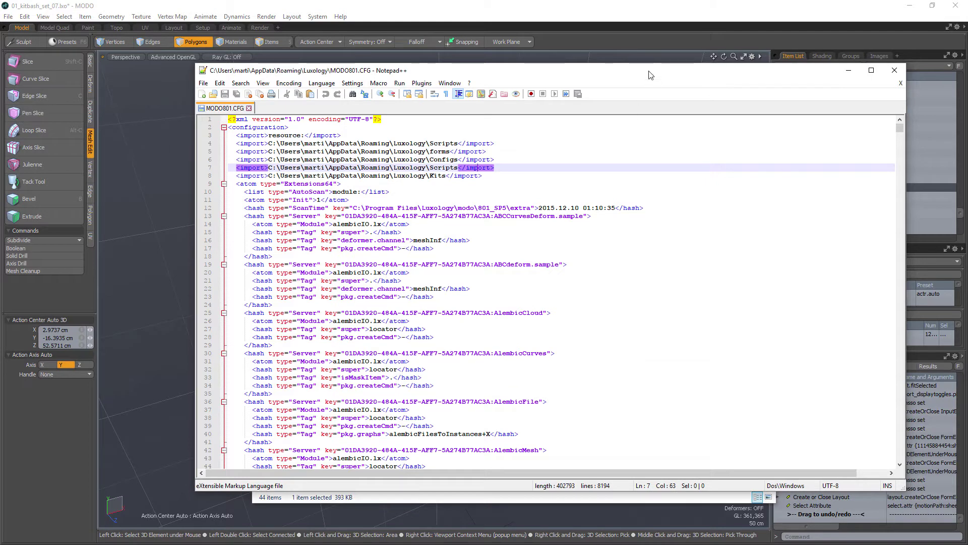
drag(654, 70, 634, 88)
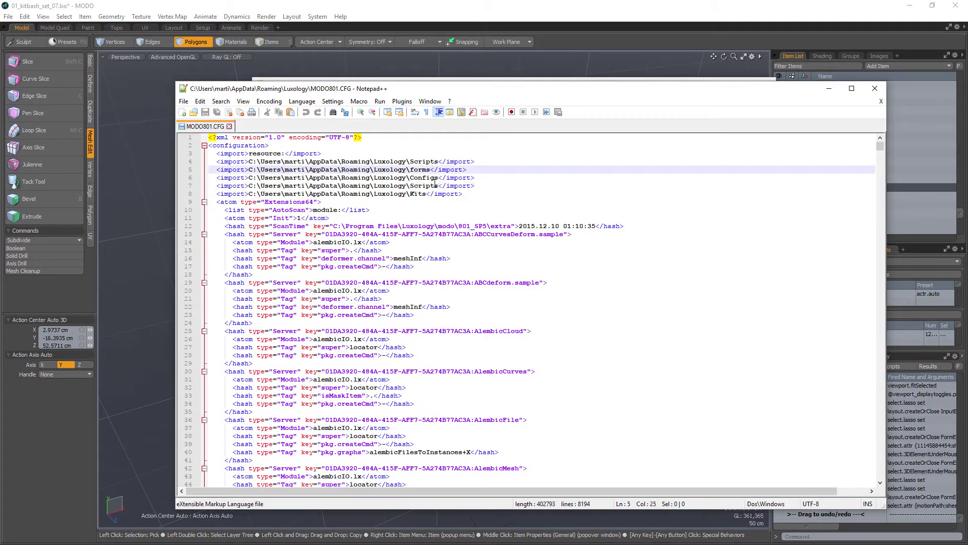
drag(478, 194, 387, 185)
key(Up)
key(Up)
key(Up)
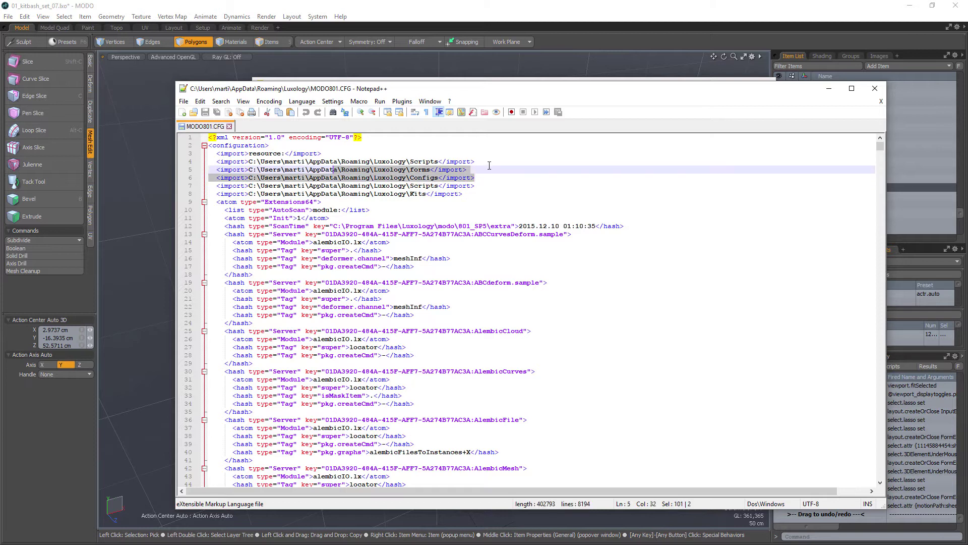
key(End)
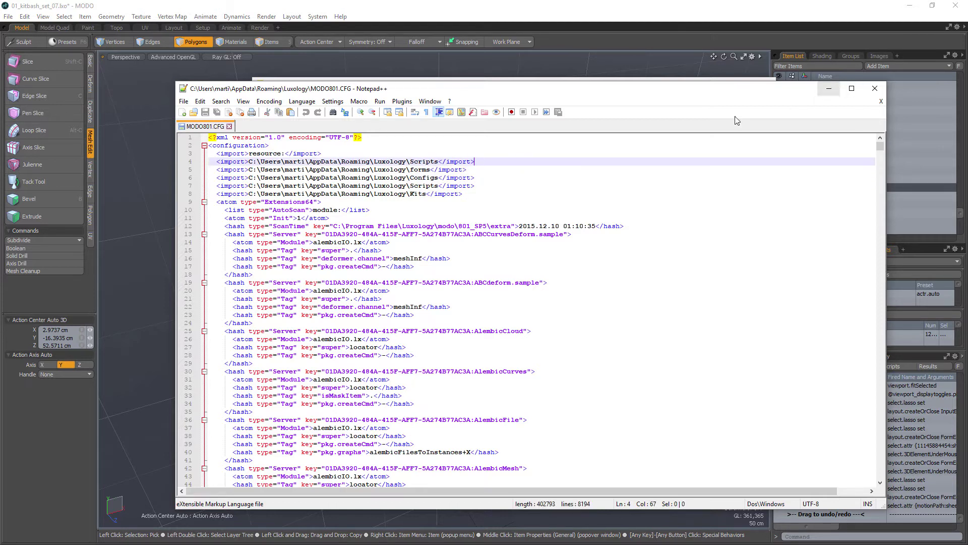
Minimize Notepad++ and inspect the forms folder files MK_Pie.CFG, lazySelect.CFGx and jj_wrap.cfgx.
click(830, 89)
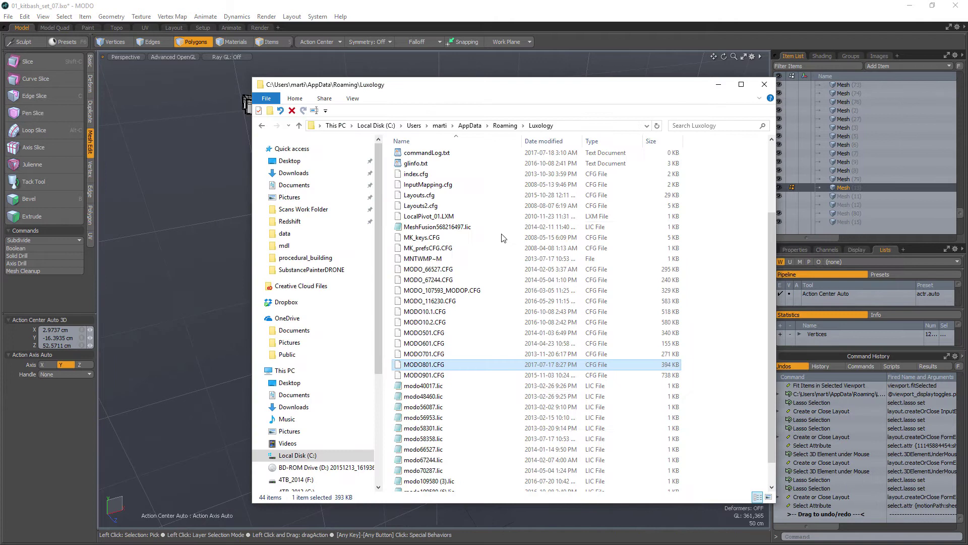
scroll(438, 242, up, 4)
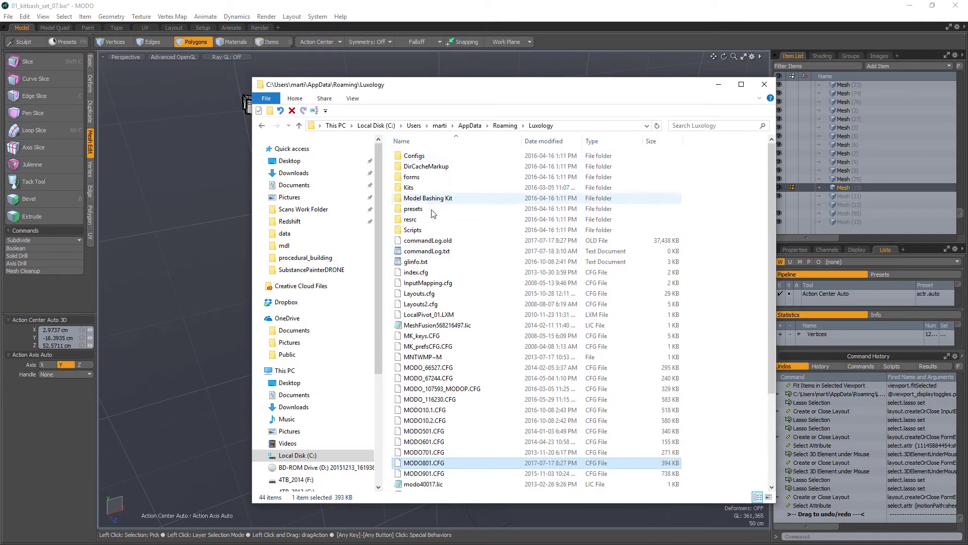
drag(532, 83, 506, 77)
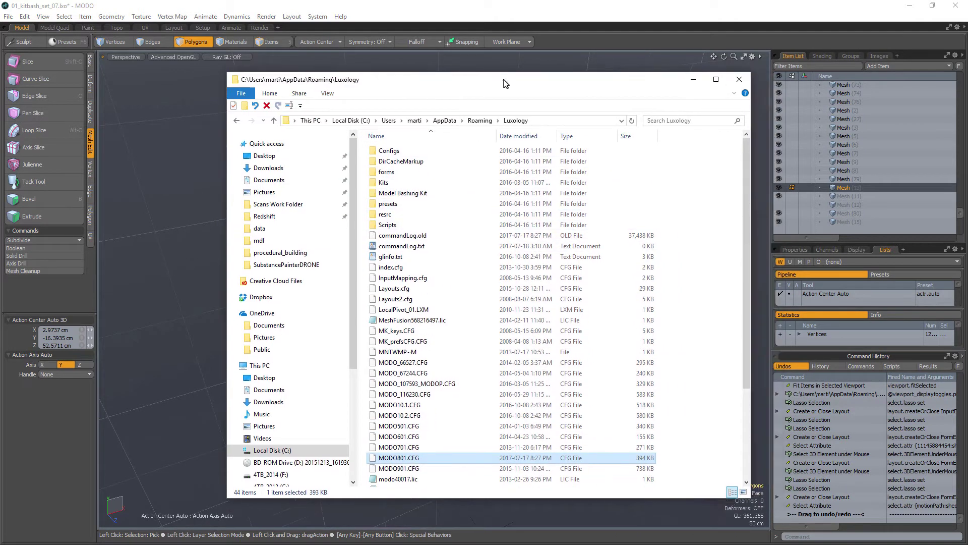
double_click(399, 172)
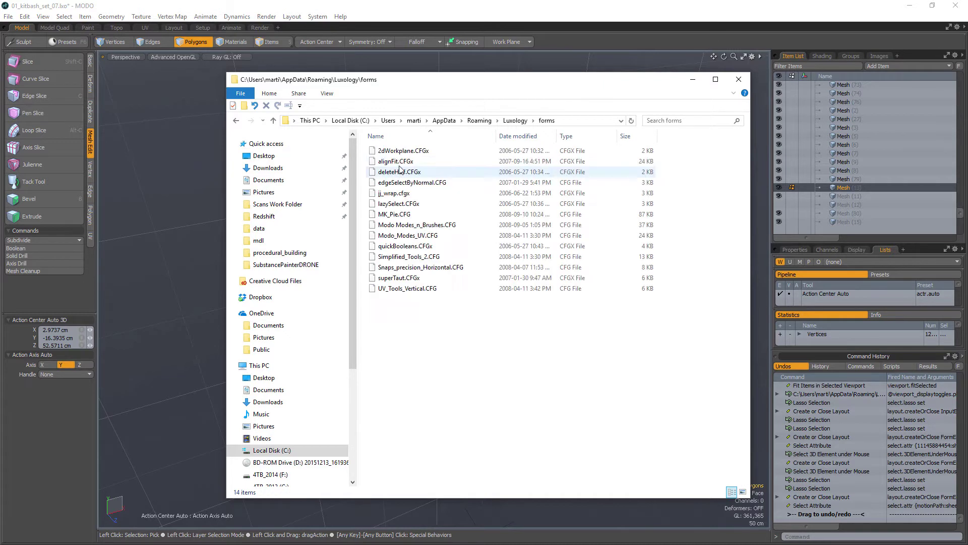
drag(461, 364, 403, 337)
click(397, 218)
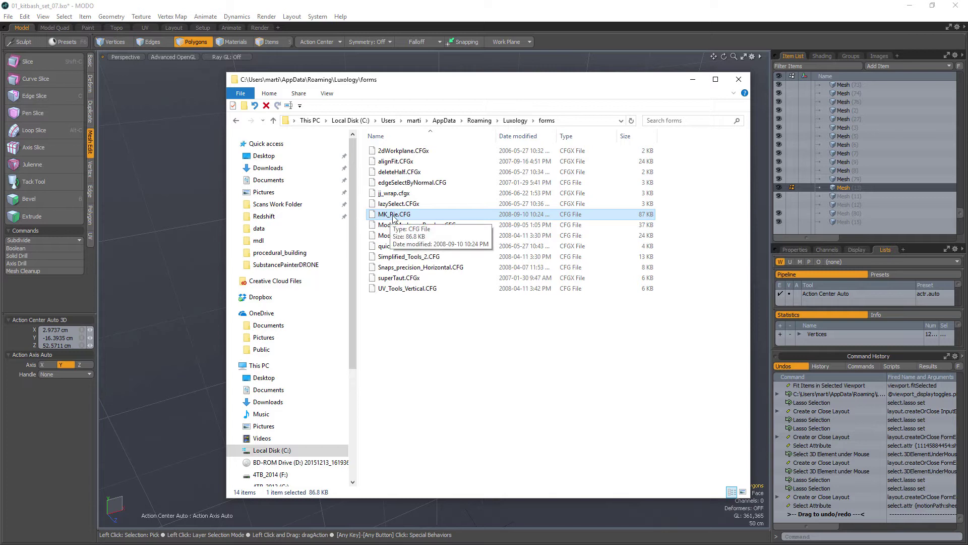
click(414, 204)
click(418, 193)
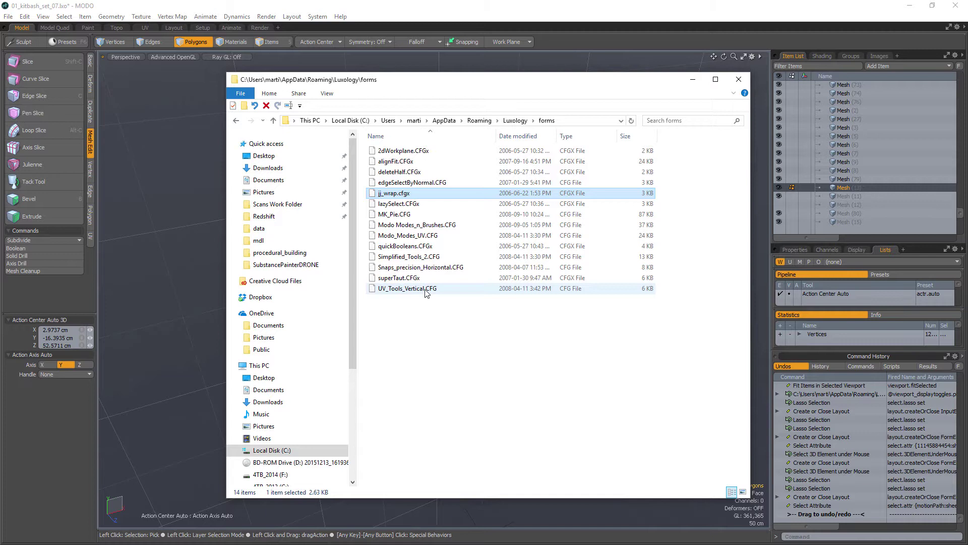
Go up to the Luxology folder and browse the Scripts folder contents.
click(236, 121)
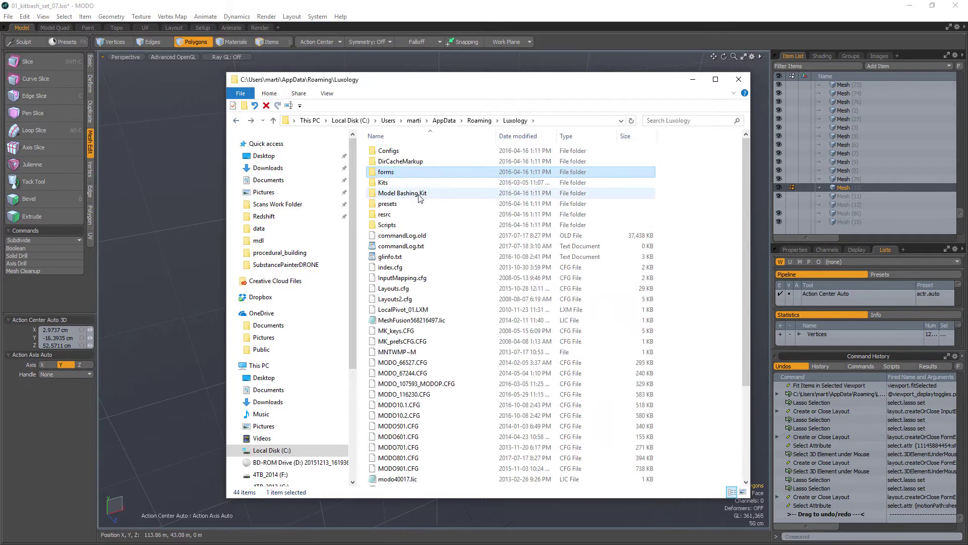
double_click(396, 225)
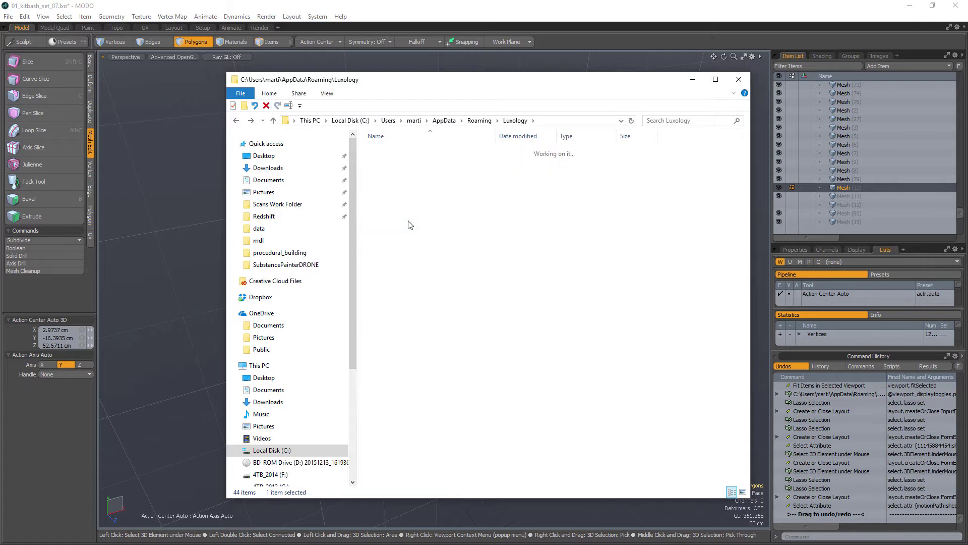
scroll(465, 183, down, 7)
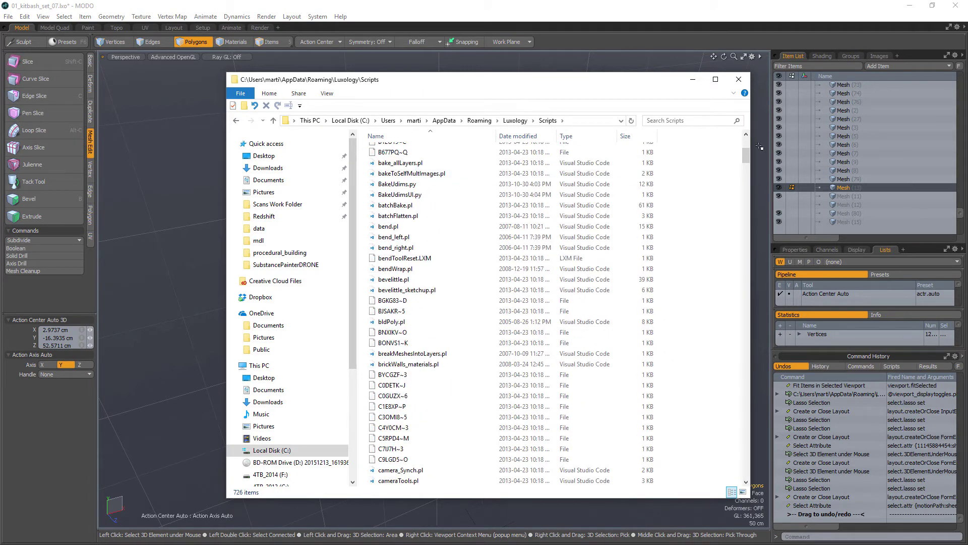
drag(747, 158, 746, 132)
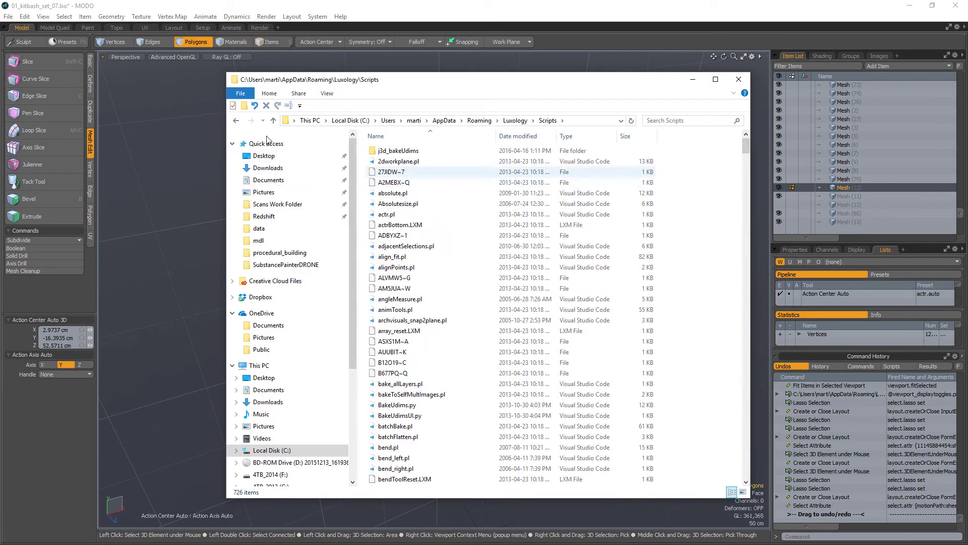
Return to the Luxology folder and select MODO901.CFG instead of MODO801.CFG.
click(237, 120)
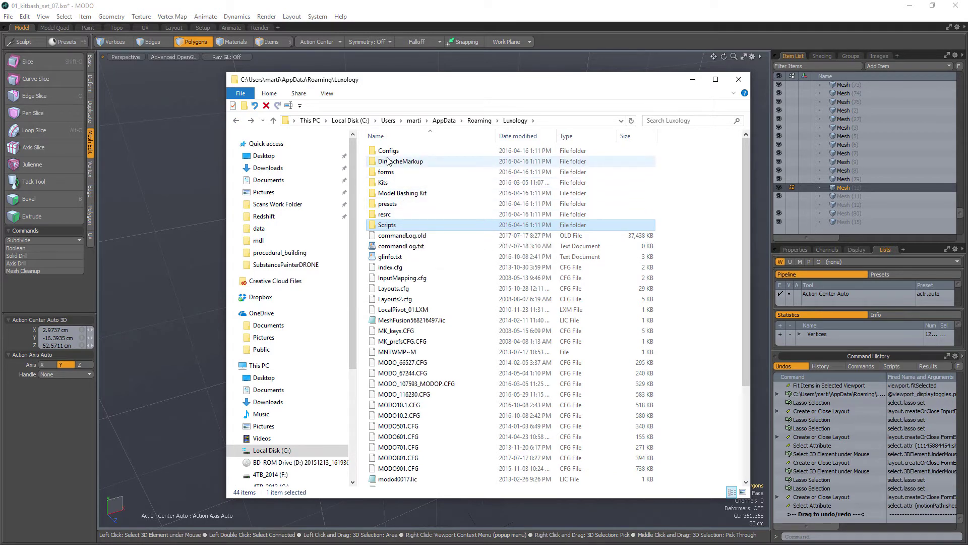
click(405, 459)
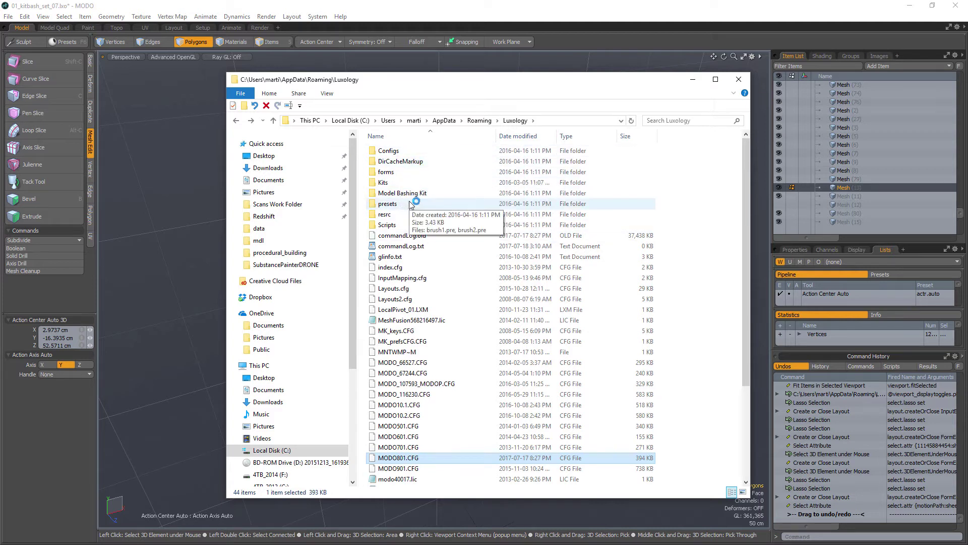
click(406, 469)
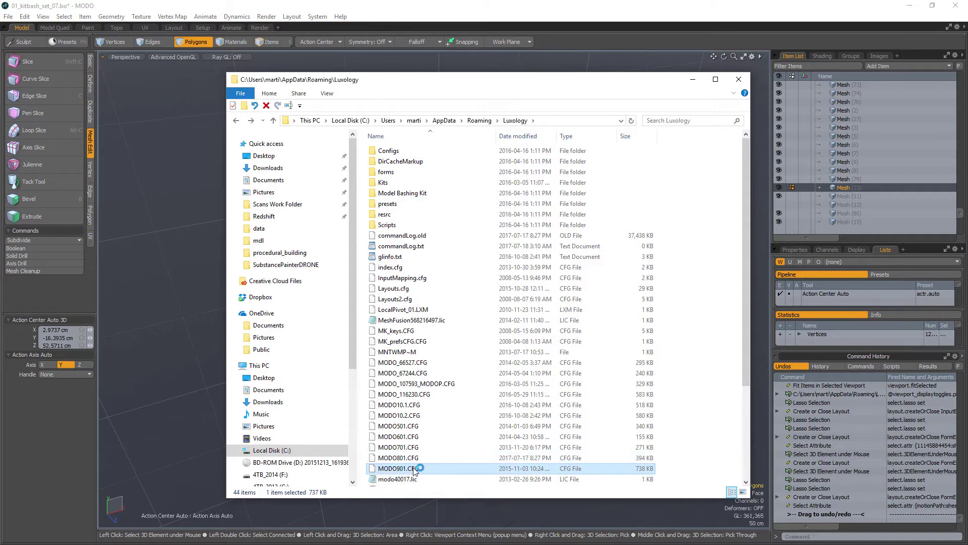
Open MODO901.CFG with Notepad++, select its six import lines, and minimize the editor.
right_click(414, 469)
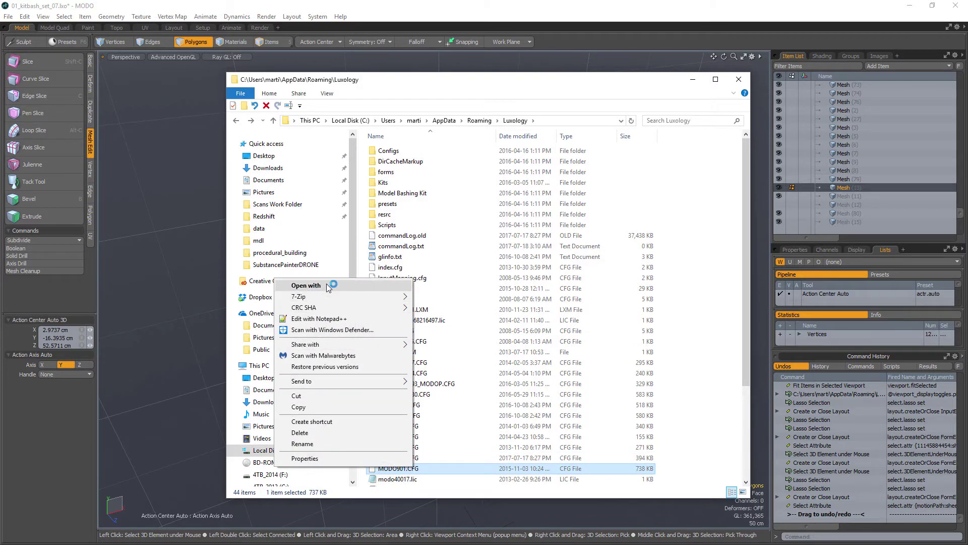
click(329, 317)
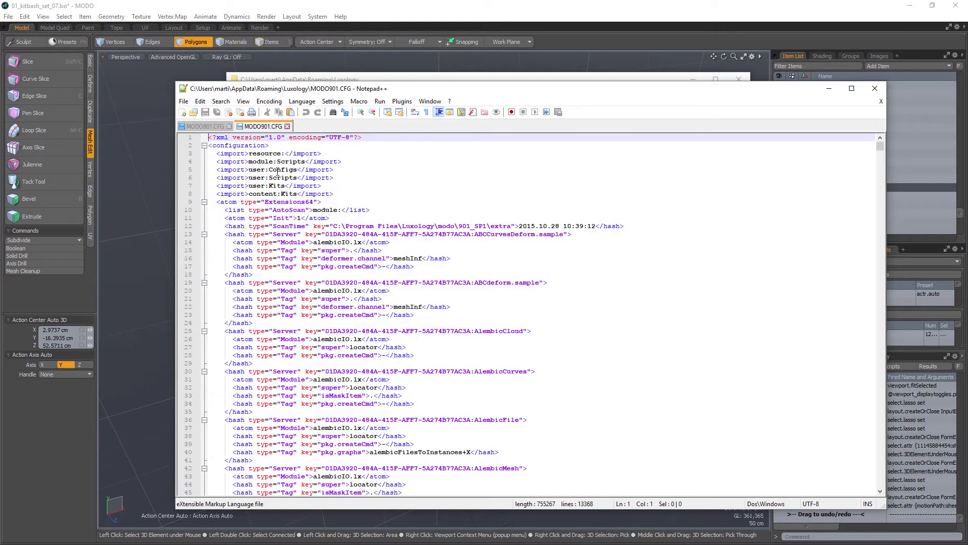
drag(223, 156, 359, 193)
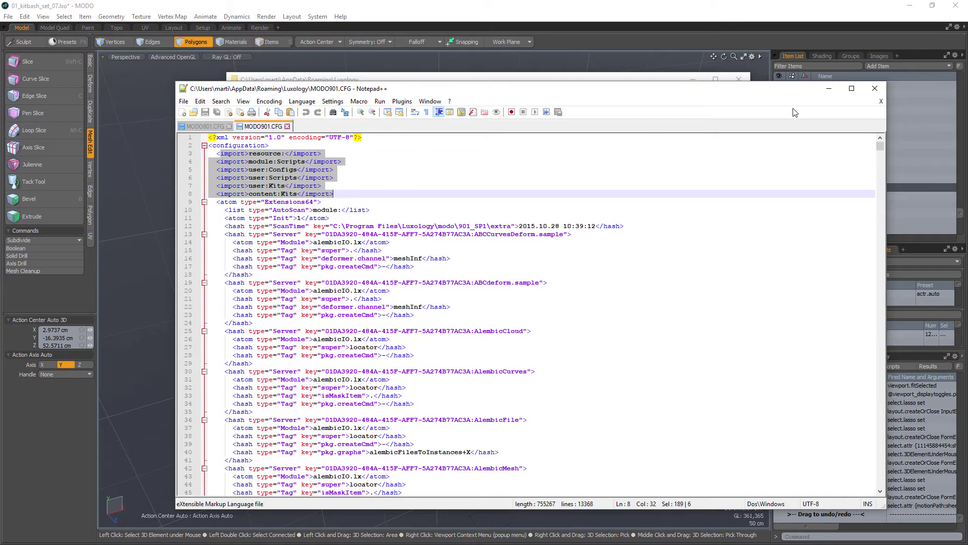
click(829, 89)
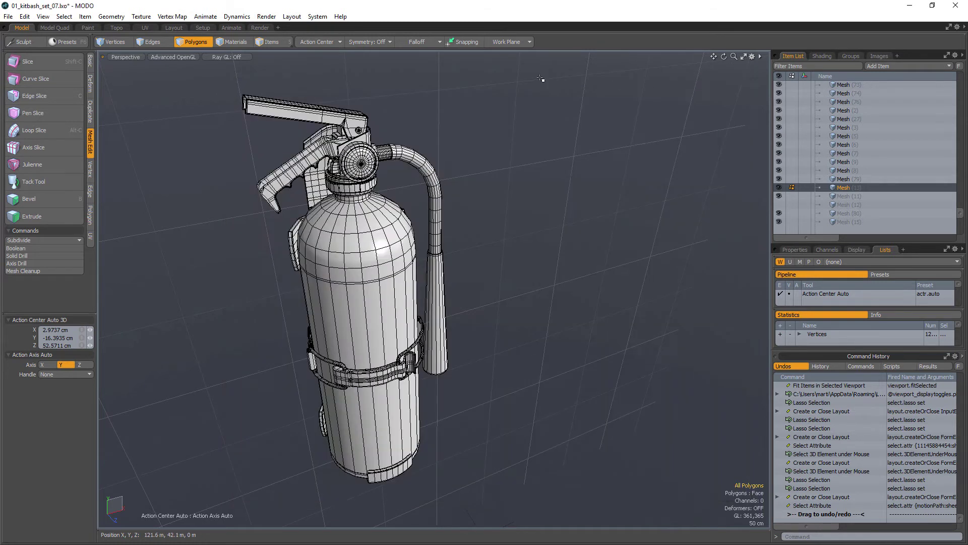
Minimize Explorer, then open the Form Editor from the System menu and minimize it.
click(693, 79)
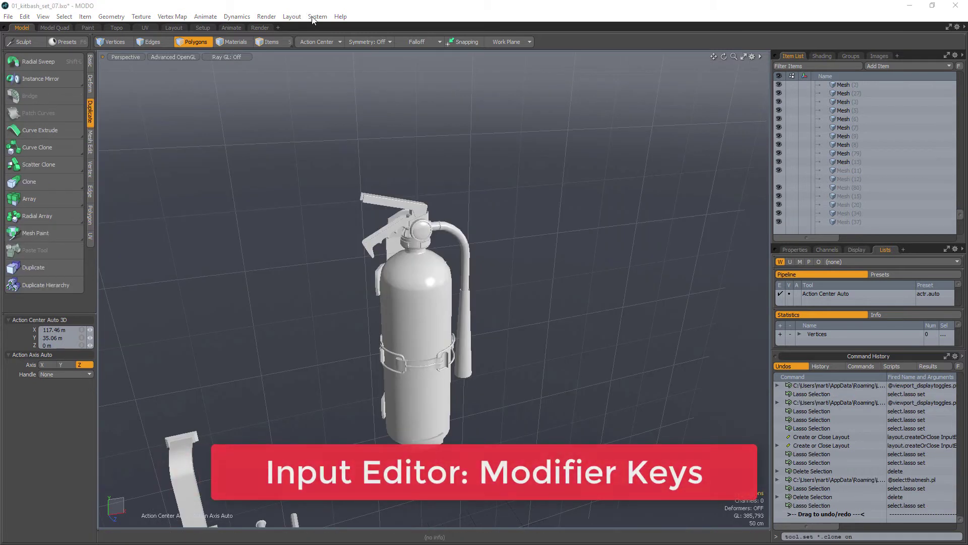
click(314, 18)
click(278, 51)
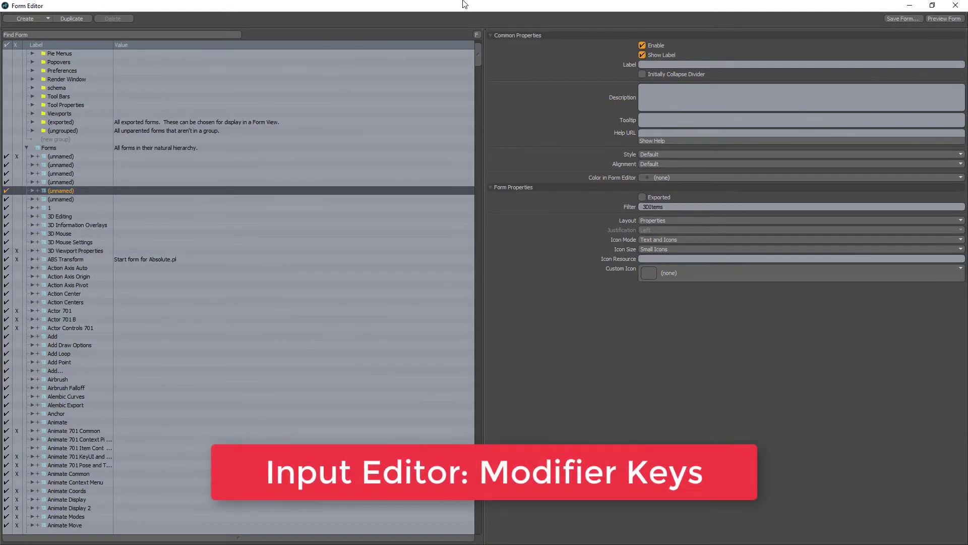
drag(464, 6, 454, 105)
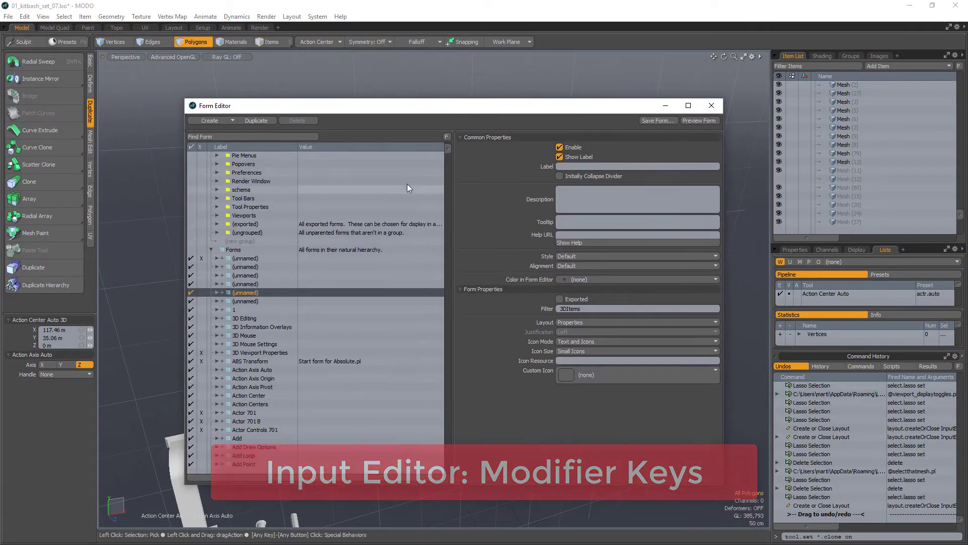
click(664, 107)
Open the Input Editor from the System menu and reposition its window.
click(317, 16)
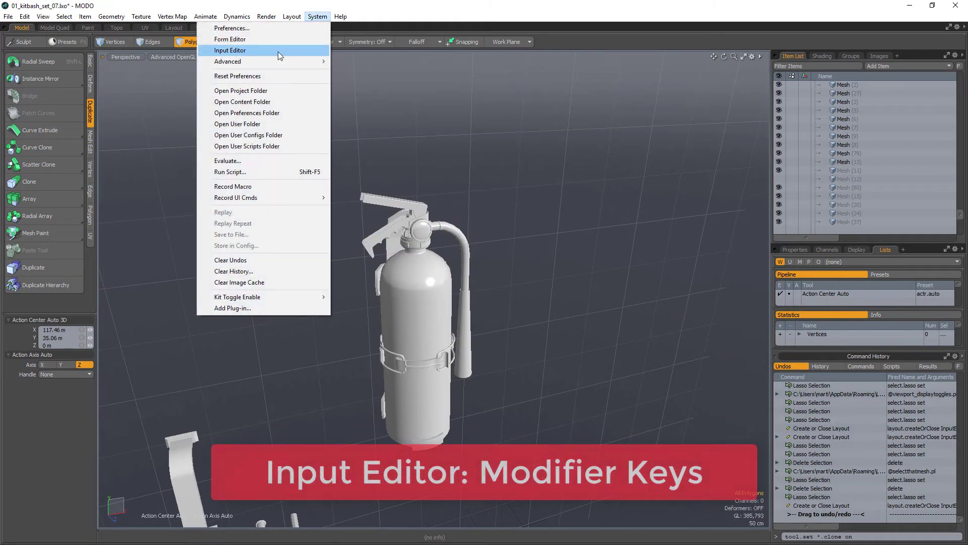
click(278, 51)
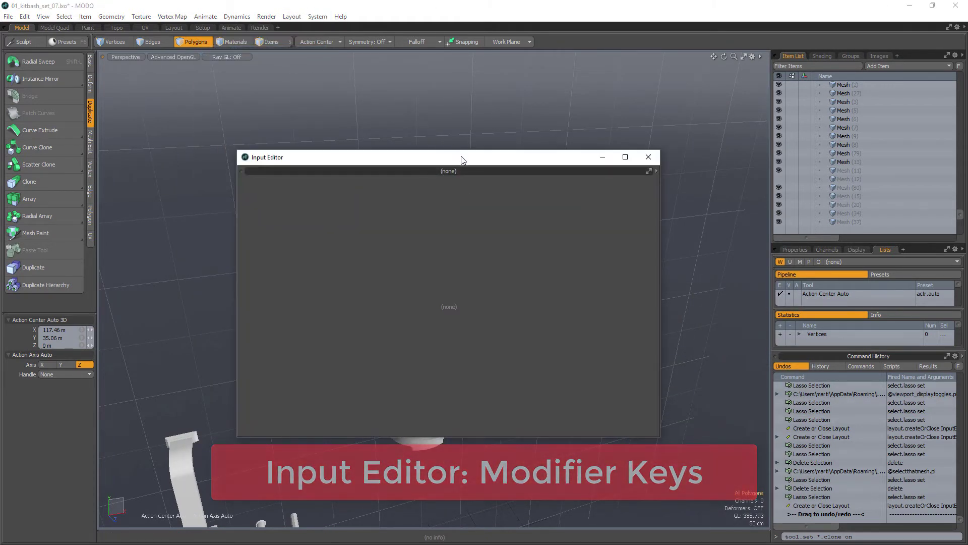
drag(461, 158, 482, 106)
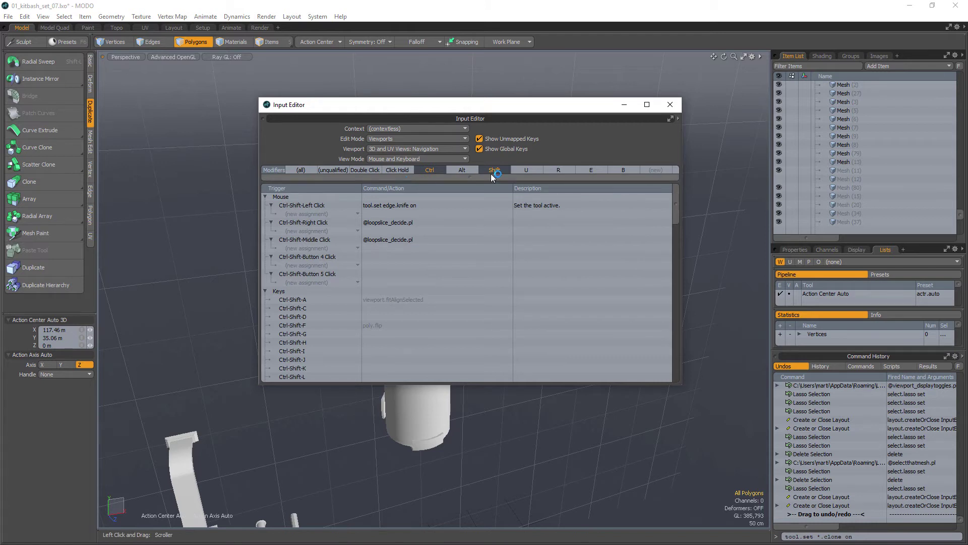
Delete the U modifier tab, confirming Yes, then designate U again as a new modifier.
key(u)
click(529, 170)
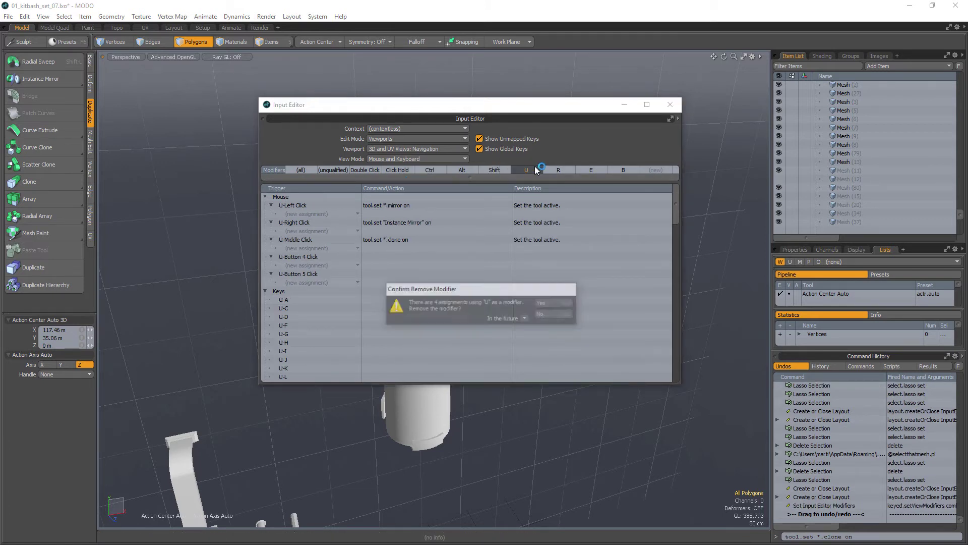
click(554, 303)
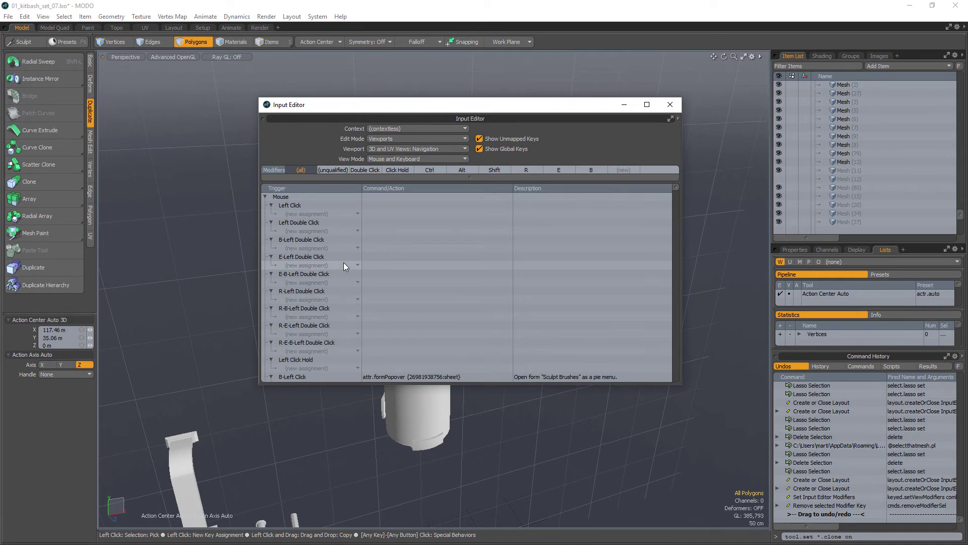
click(628, 168)
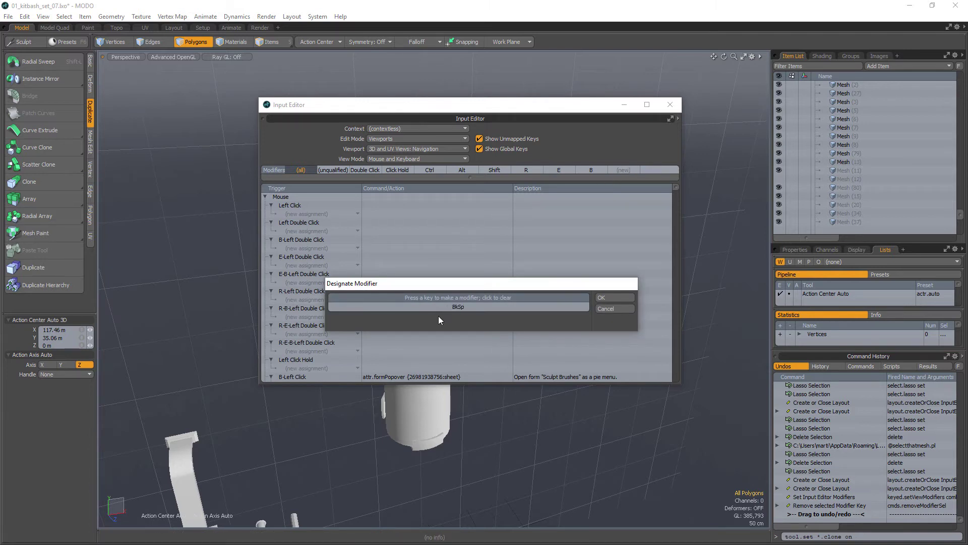
click(620, 298)
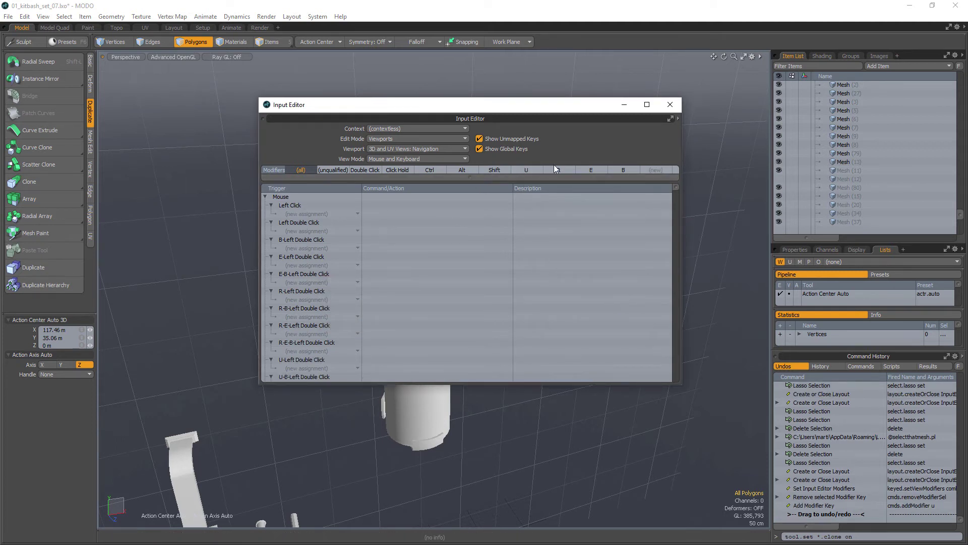
Show the U modifier's bindings with unmapped keys listed.
click(528, 169)
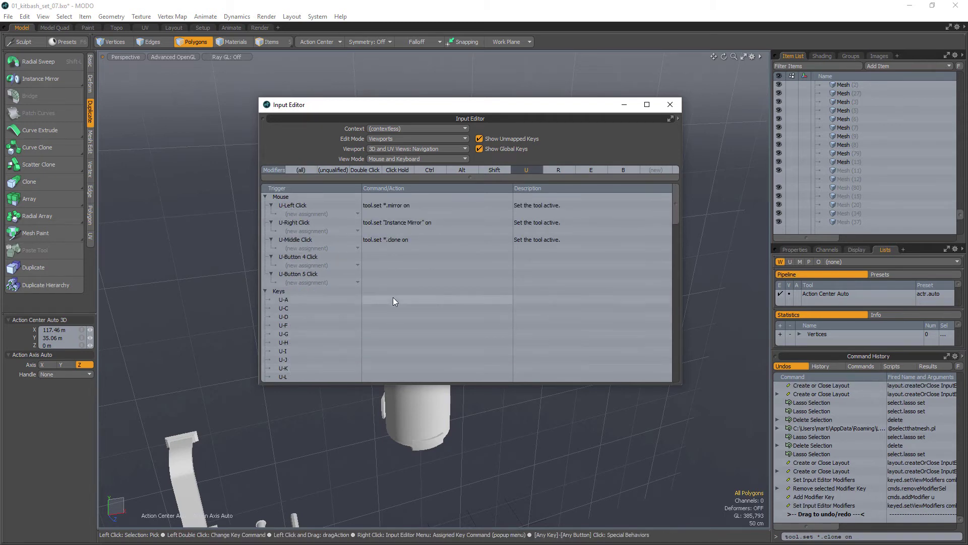
click(480, 138)
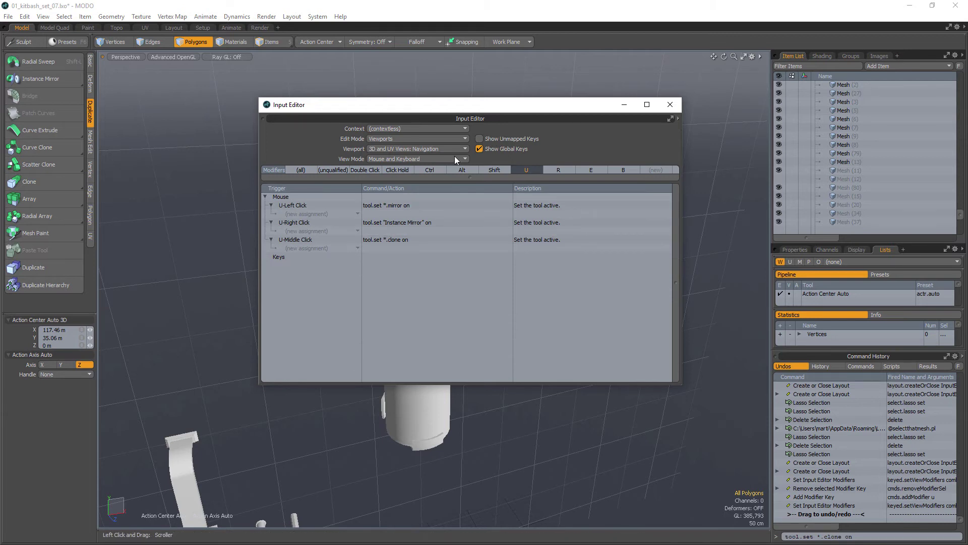
click(479, 139)
scroll(317, 254, down, 5)
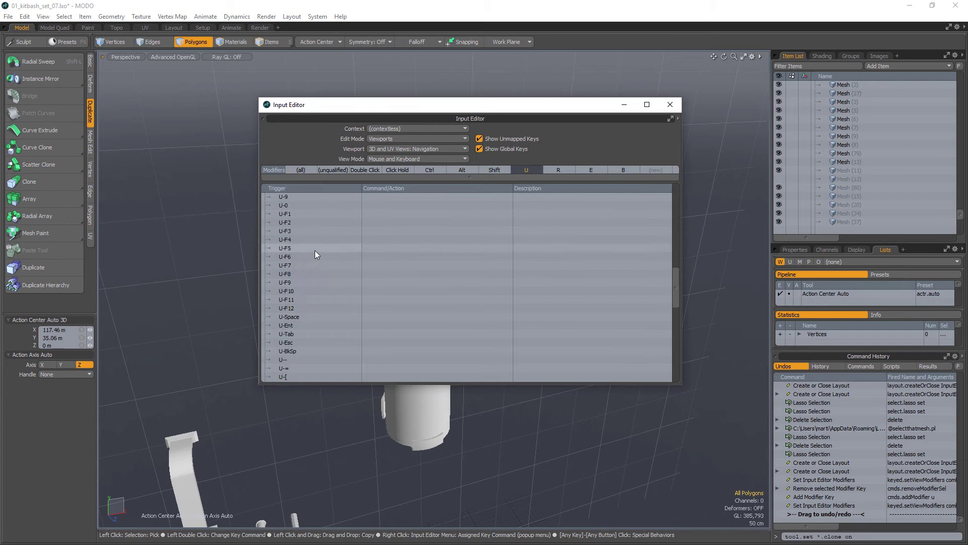
scroll(314, 250, up, 15)
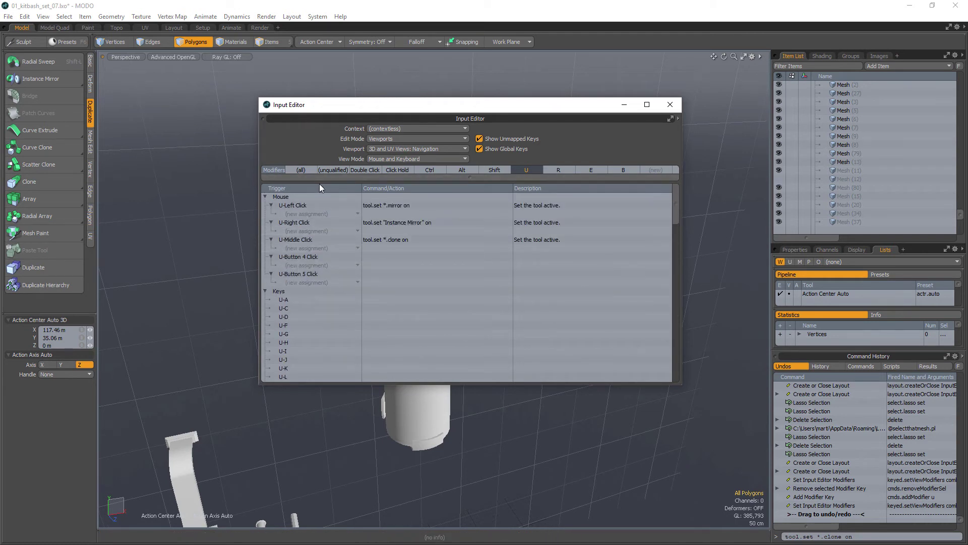
Clear the U-Left, U-Right and U-Middle Click mappings, confirming each with OK.
right_click(418, 203)
click(417, 211)
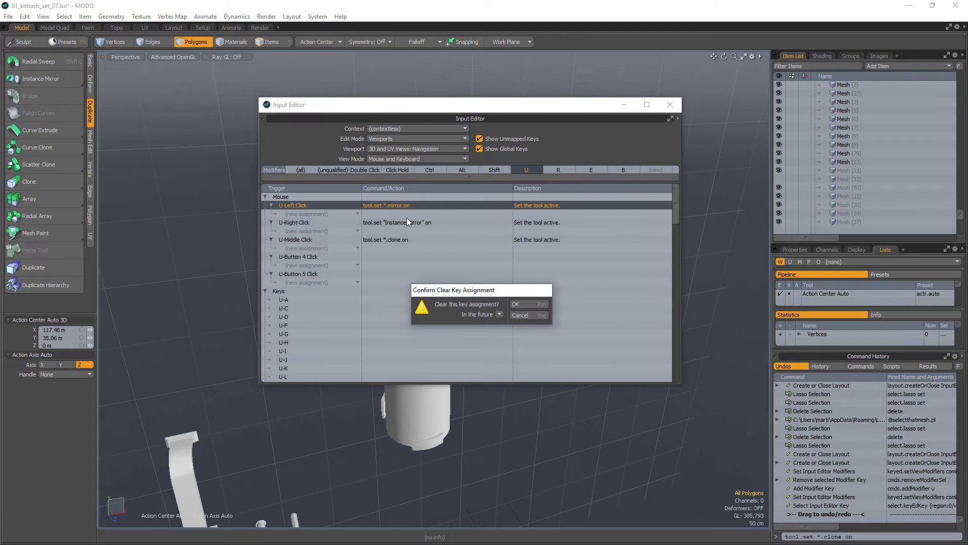
click(531, 306)
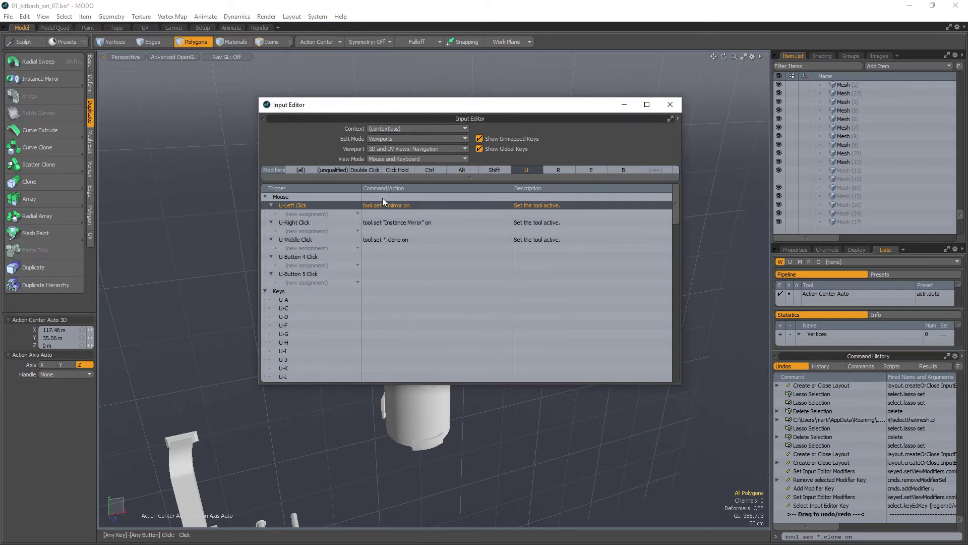
right_click(401, 221)
click(405, 227)
click(517, 304)
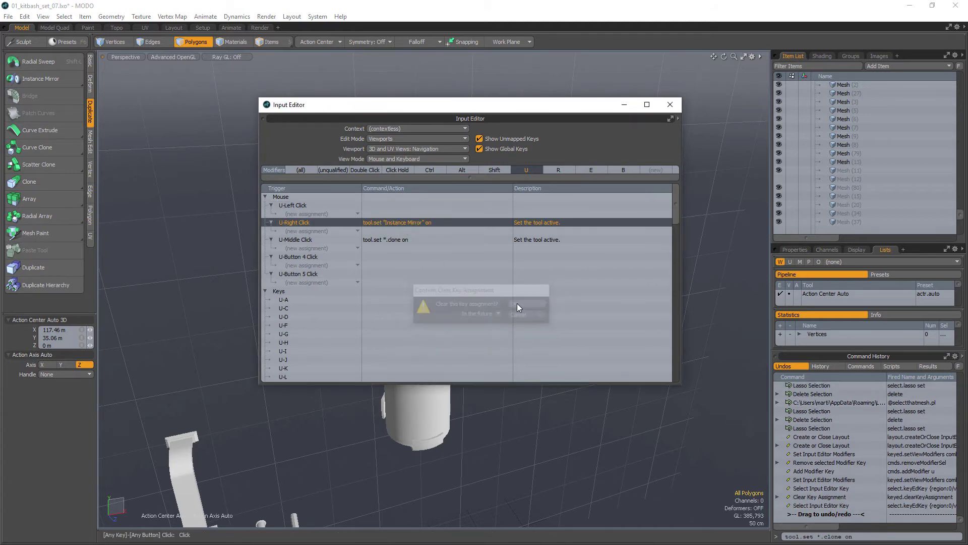
right_click(398, 238)
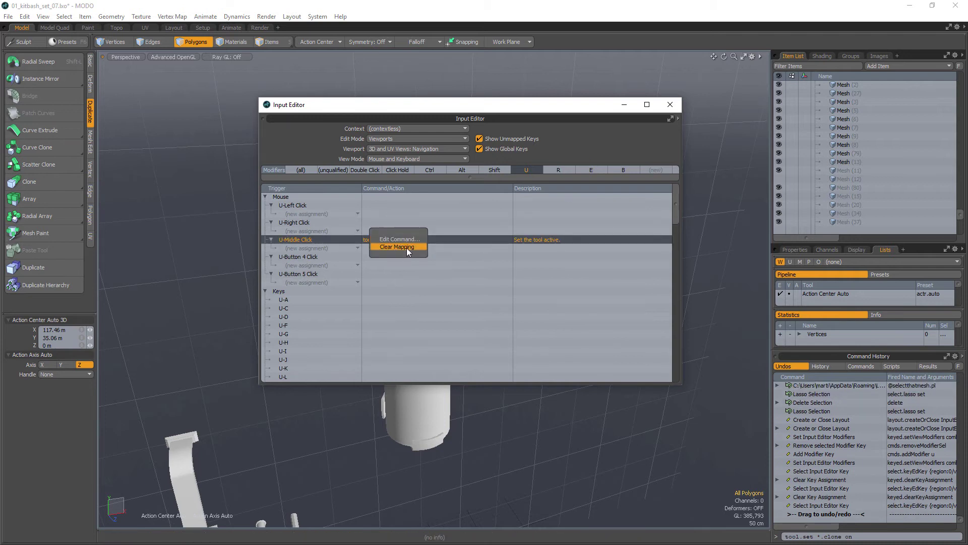
click(406, 247)
click(520, 304)
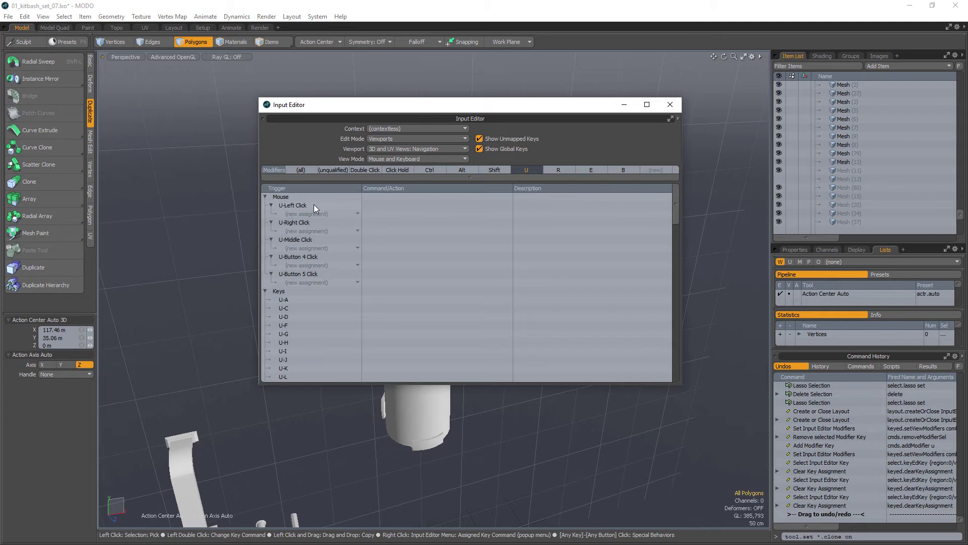
click(311, 206)
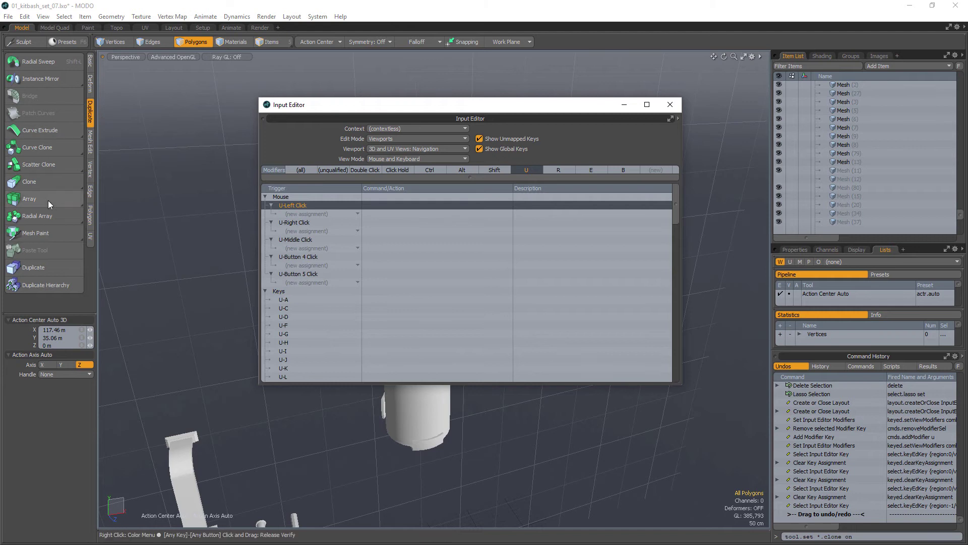
Bind U-Left Click to the Mirror tool command (tool.set *.mirror on).
click(38, 78)
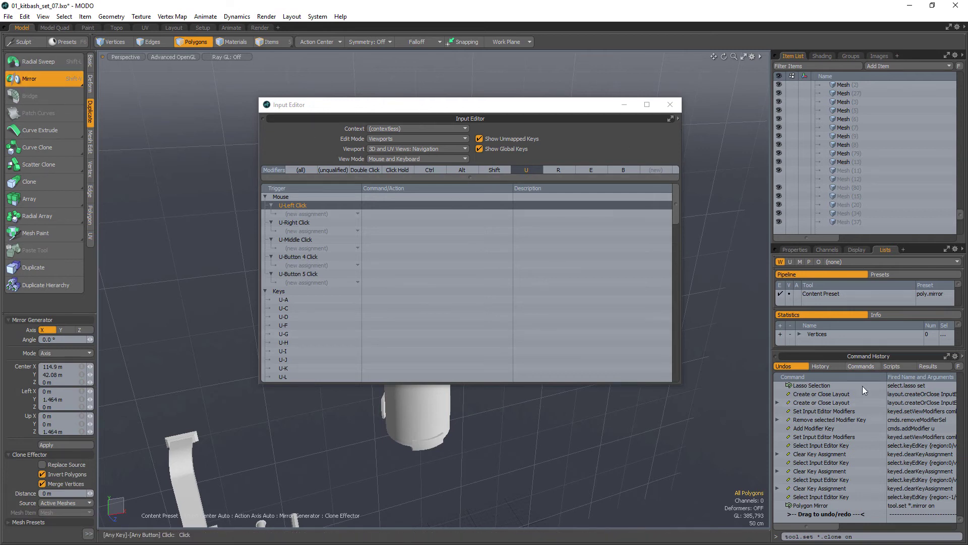
click(819, 505)
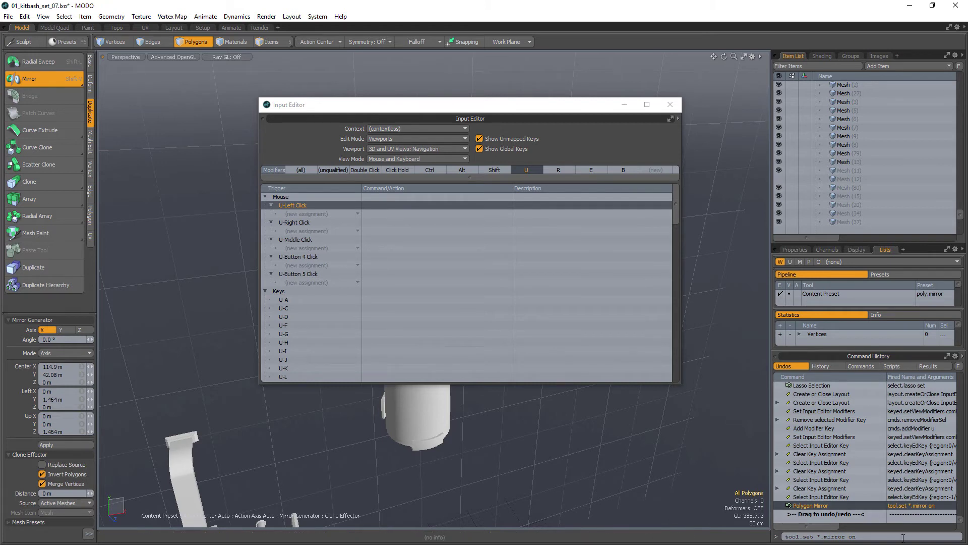
drag(901, 536, 712, 544)
key(ctrl+c)
double_click(383, 204)
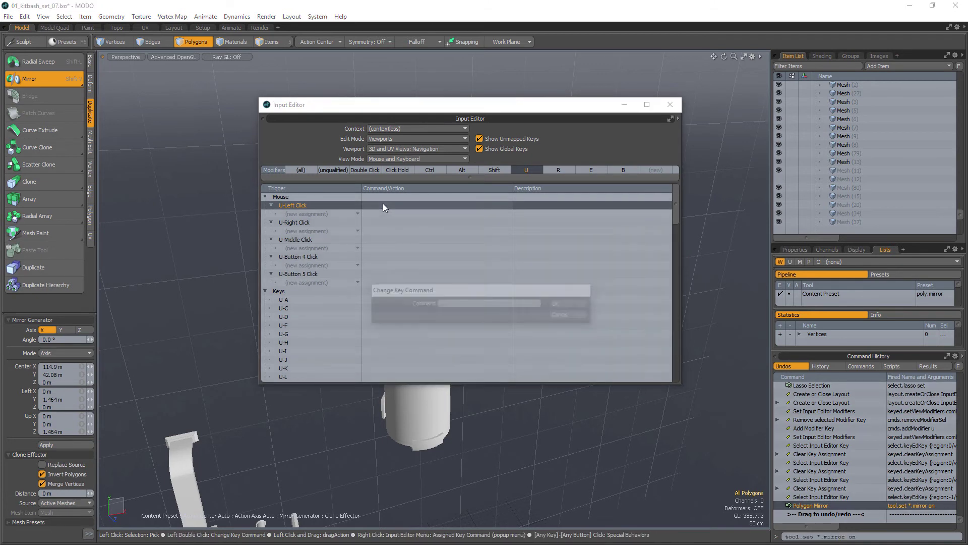
key(ctrl+v)
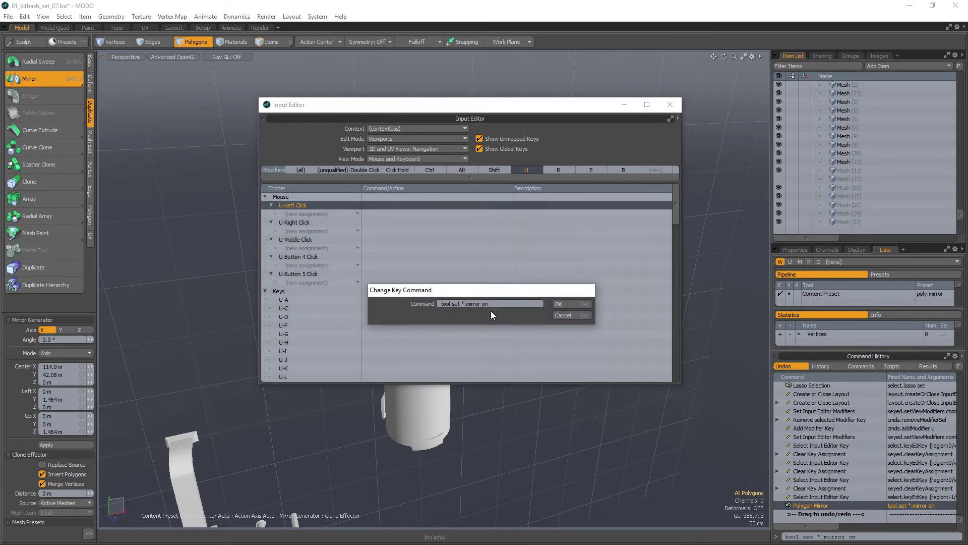
key(Return)
key(Return)
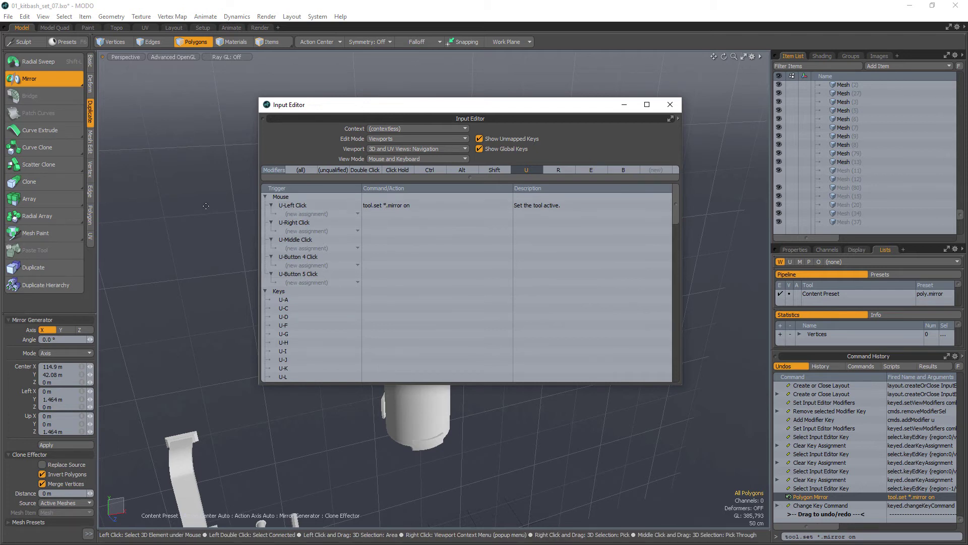
Bind U-Right Click to the Clone tool command (*.clone on).
click(31, 181)
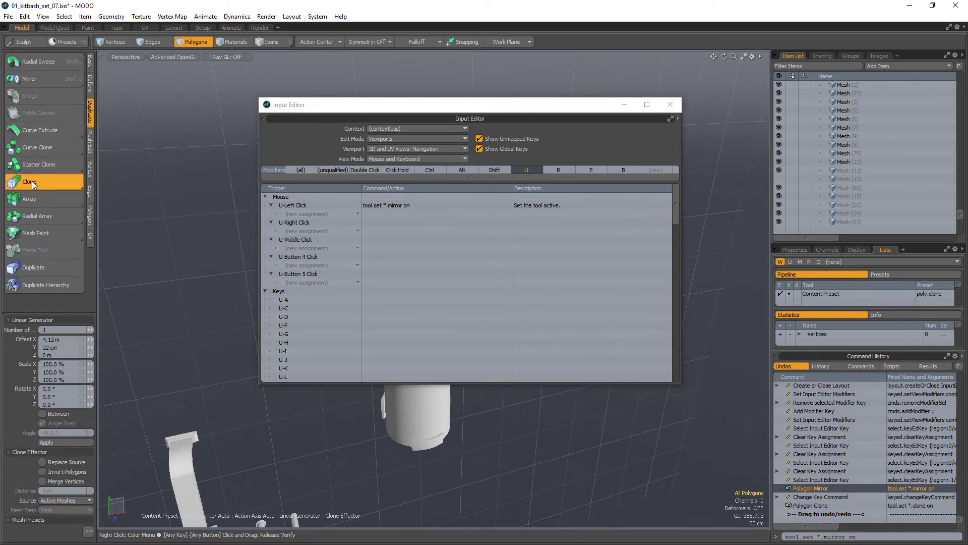
click(833, 507)
click(873, 537)
key(ctrl+c)
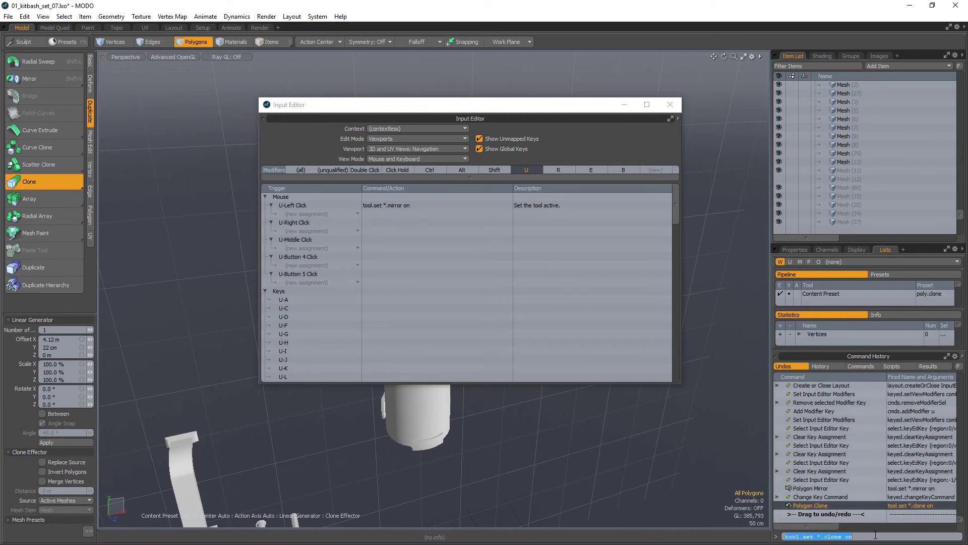
click(294, 222)
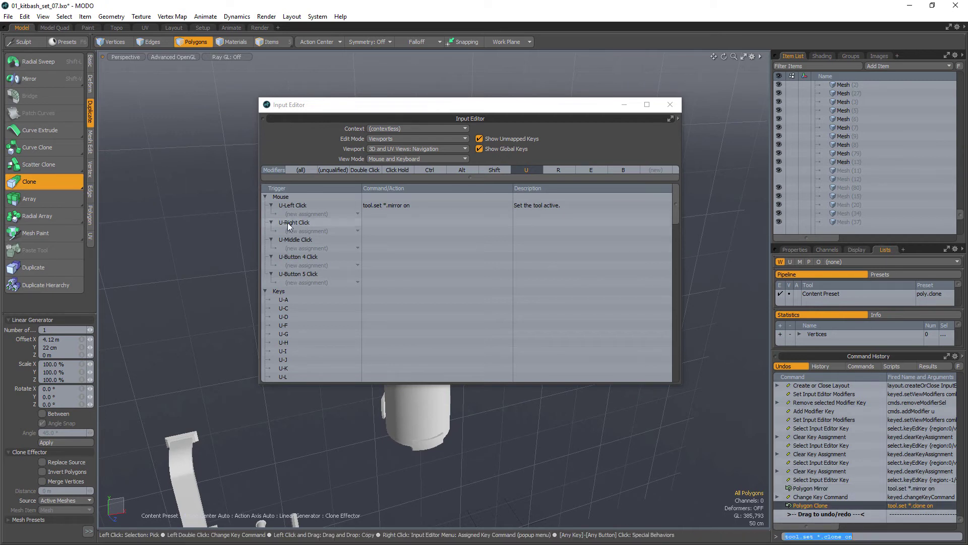
double_click(413, 222)
key(ctrl+v)
key(Return)
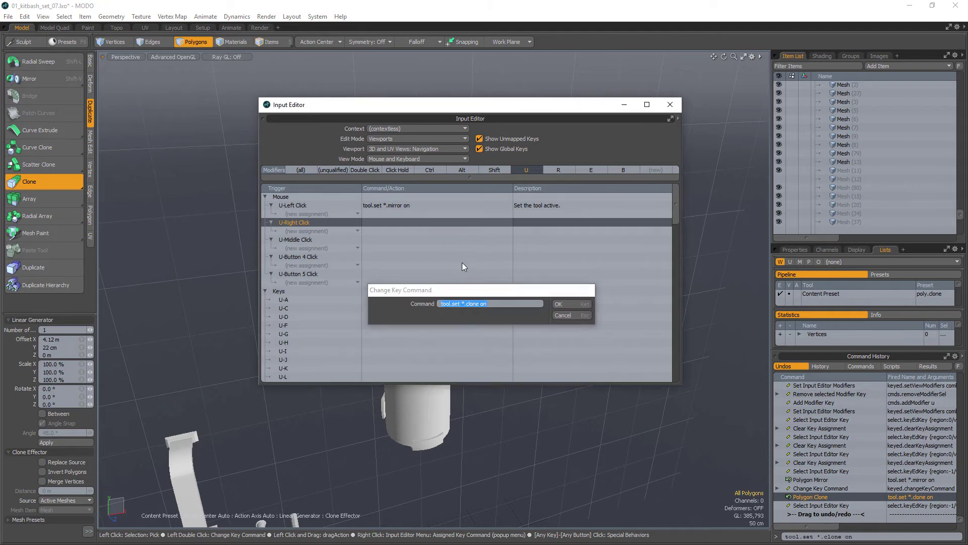
key(Return)
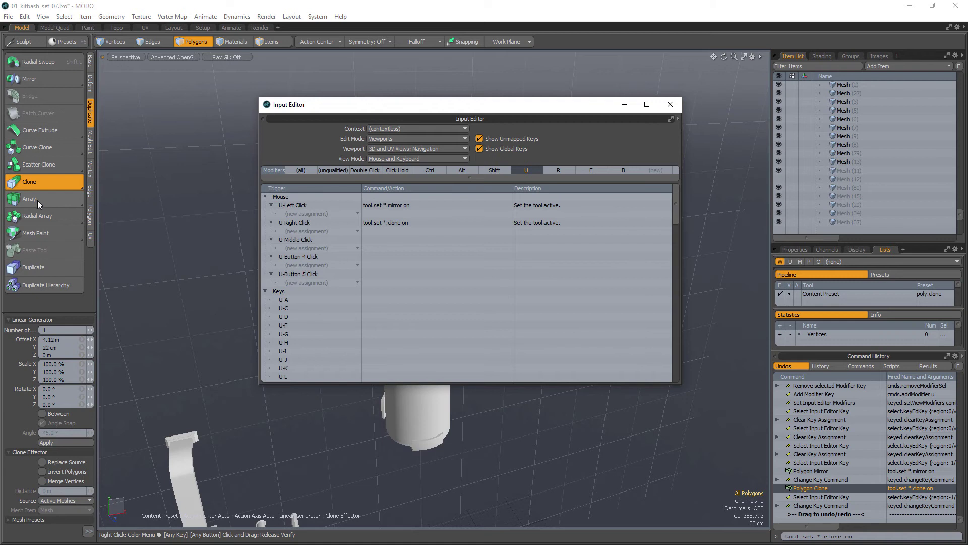
Bind U-Middle Click to the Radial Array tool command (*.Radial Array on).
click(41, 216)
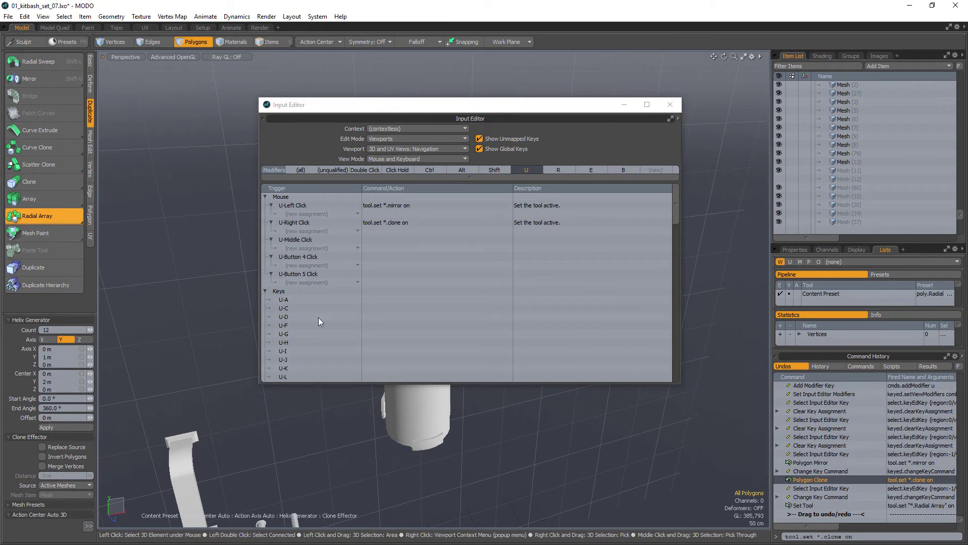
click(824, 504)
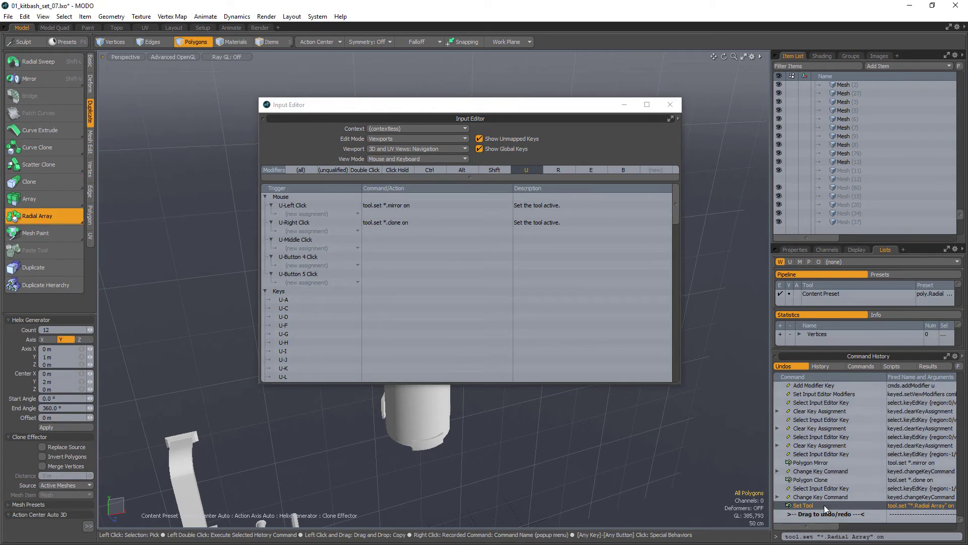
click(903, 535)
key(ctrl+c)
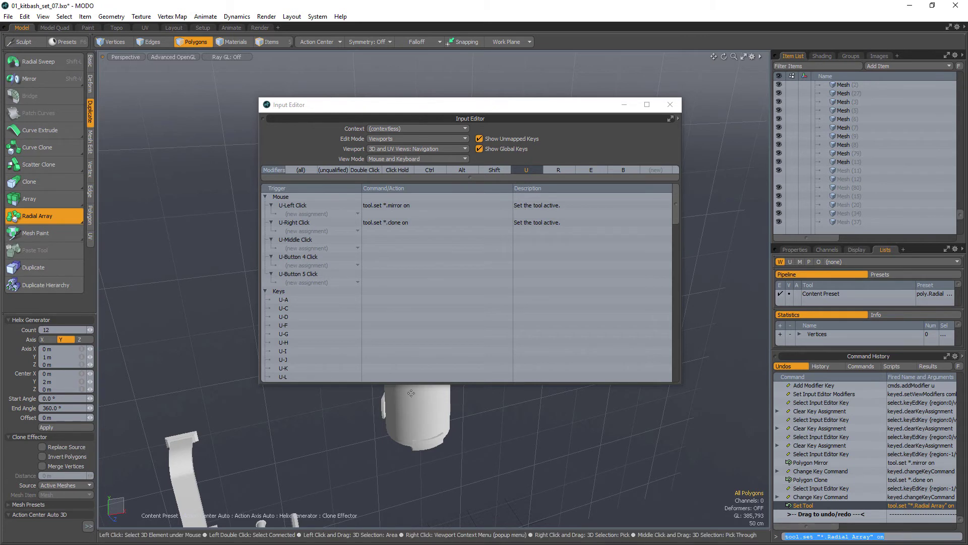
double_click(378, 235)
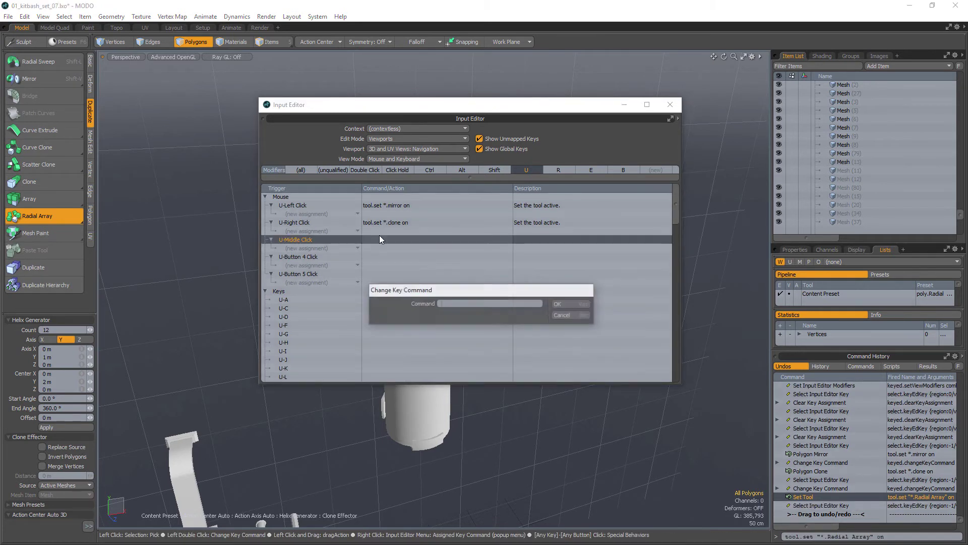
key(ctrl+v)
key(Return)
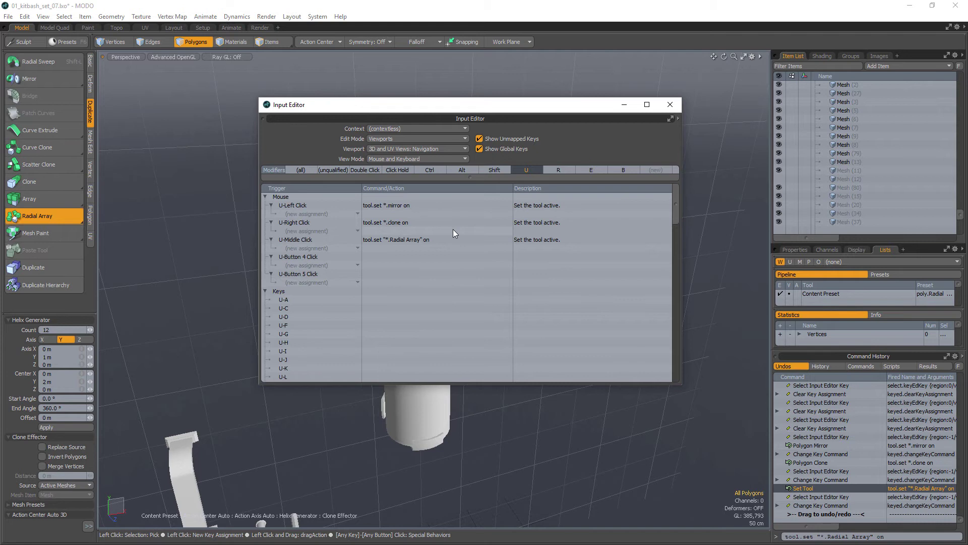
Minimize the Input Editor and mirror the extinguisher handle with the U-Left Click binding.
click(625, 105)
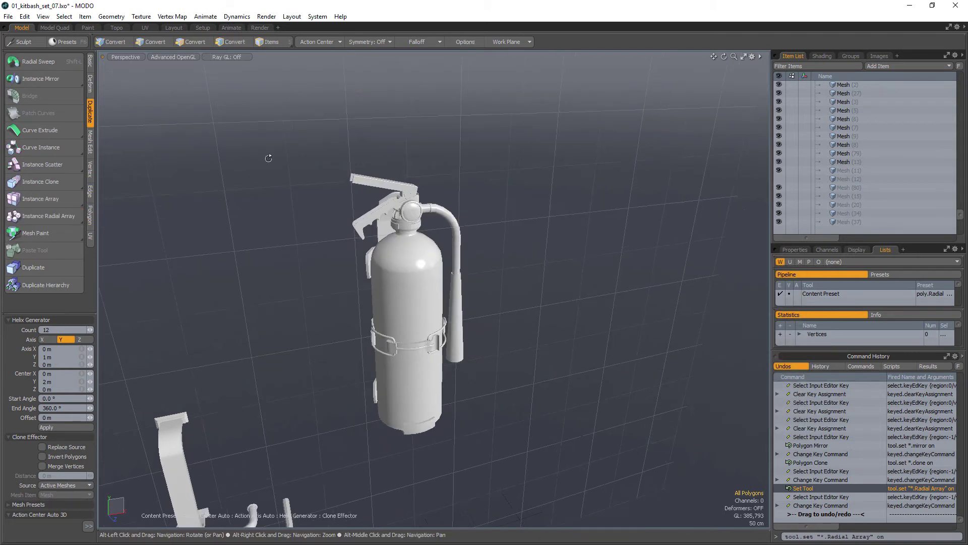
key(space)
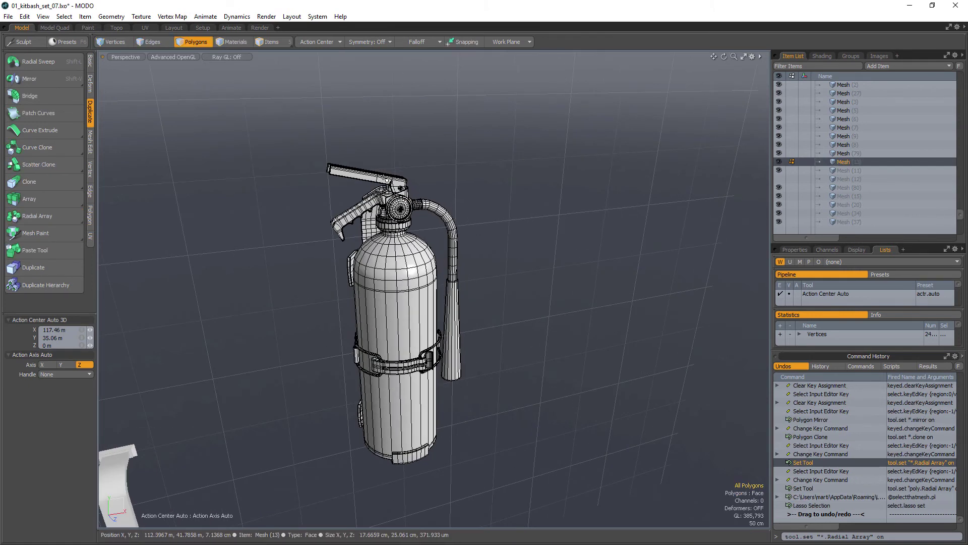
double_click(384, 176)
alt+drag(384, 176, 480, 180)
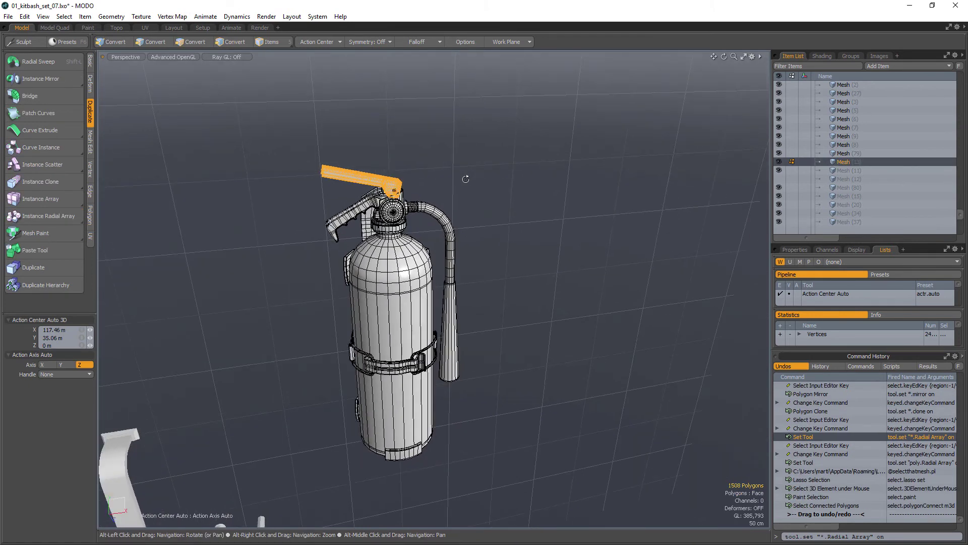
key(shift+v)
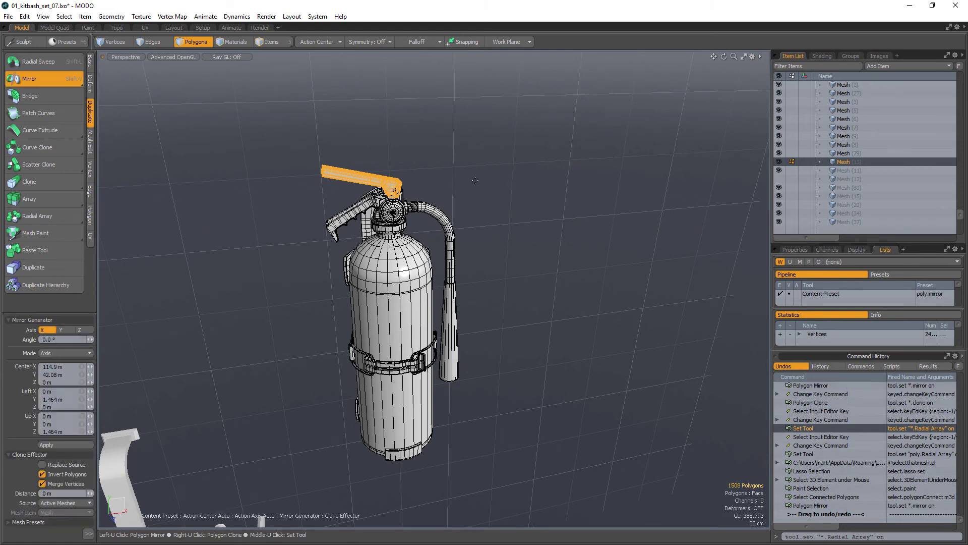
click(478, 181)
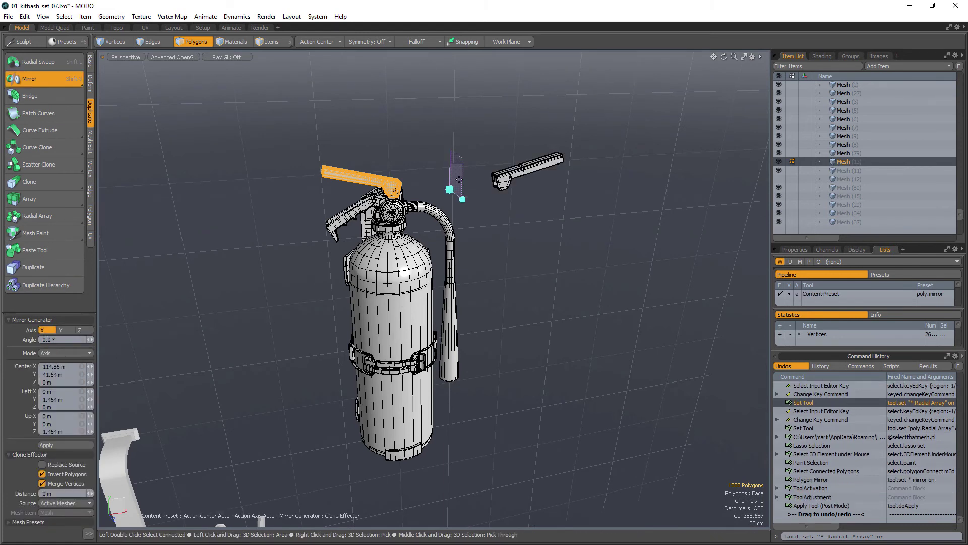
key(space)
Radially array the extinguisher hose and spread the copies far apart.
alt+drag(459, 180, 454, 218)
double_click(446, 217)
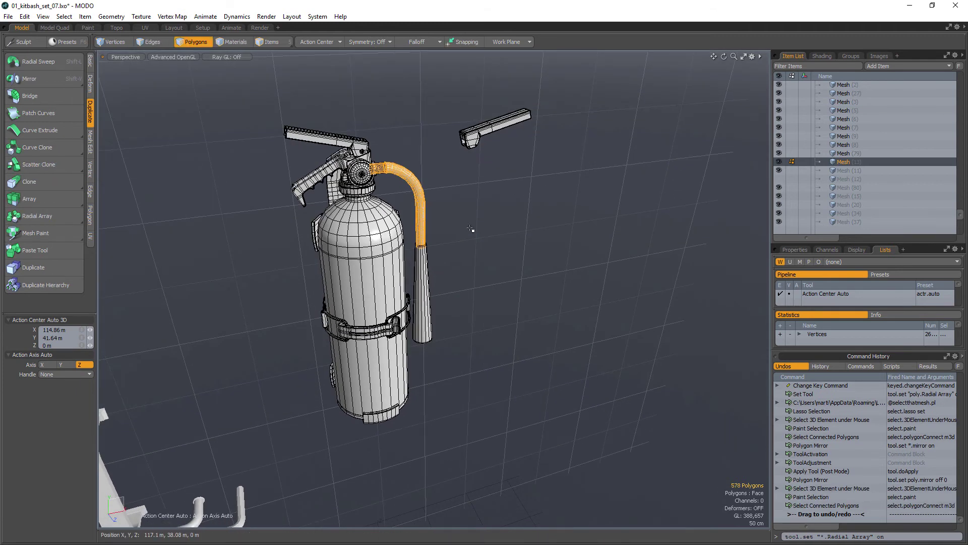
key(shift+r)
click(462, 207)
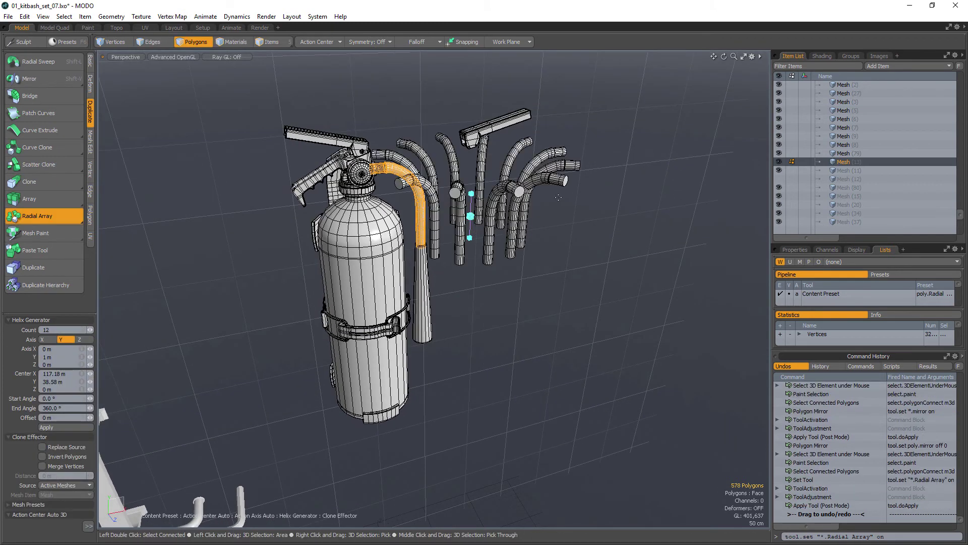
alt+drag(462, 207, 563, 225)
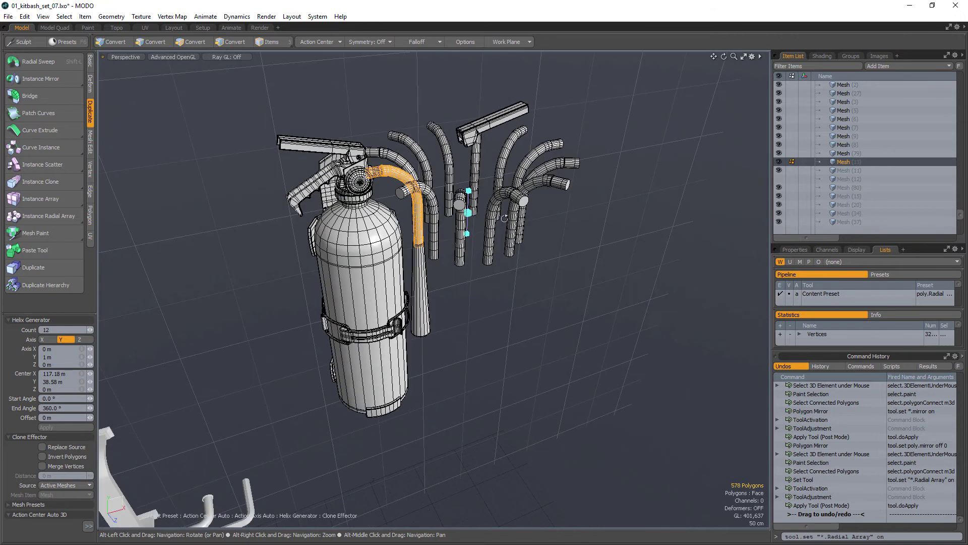
click(466, 217)
drag(467, 217, 676, 275)
key(space)
Clone the lower straight hose section 20 times, offset to the right.
mouse_move(471, 286)
alt+mouse_down()
mouse_move(436, 278)
mouse_move(422, 309)
alt+mouse_up()
click(434, 279)
double_click(422, 282)
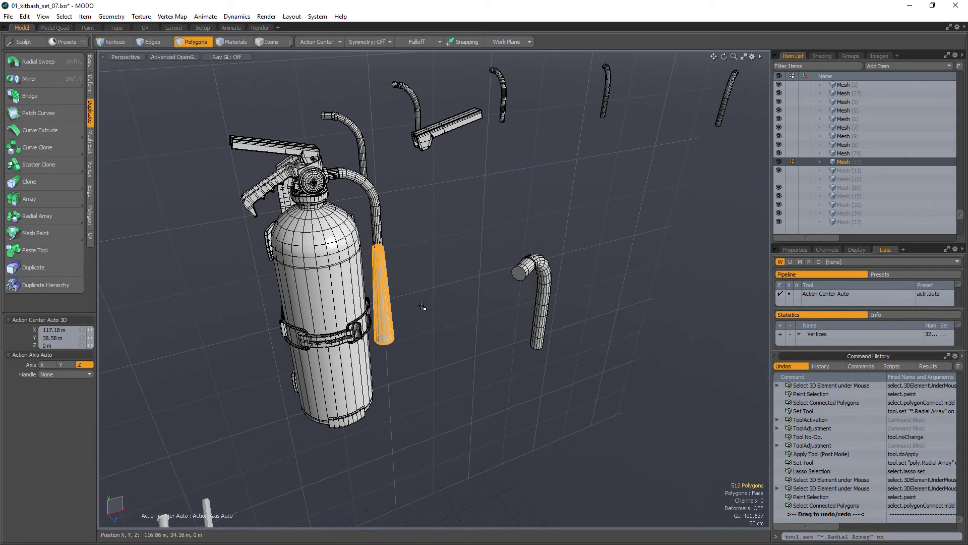
key(c)
click(443, 278)
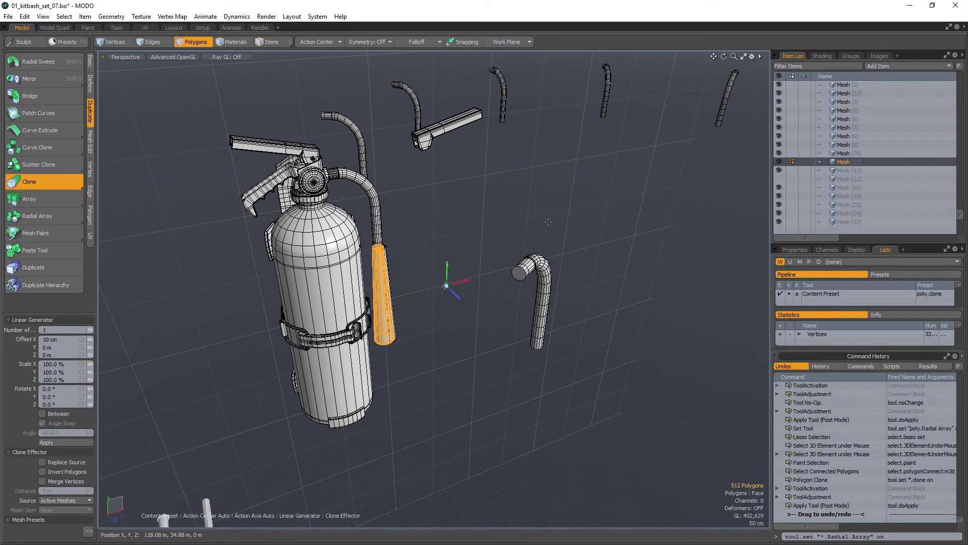
drag(444, 278, 506, 271)
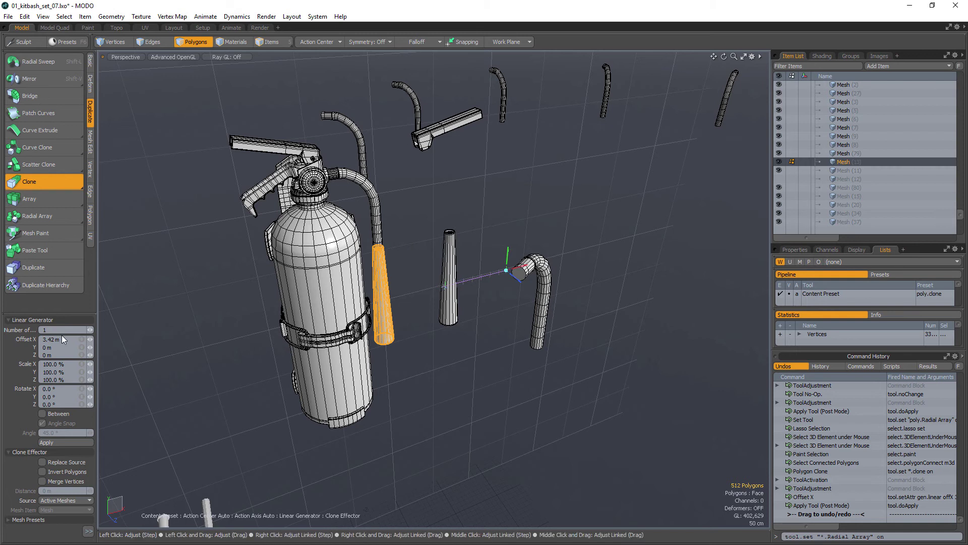
key(space)
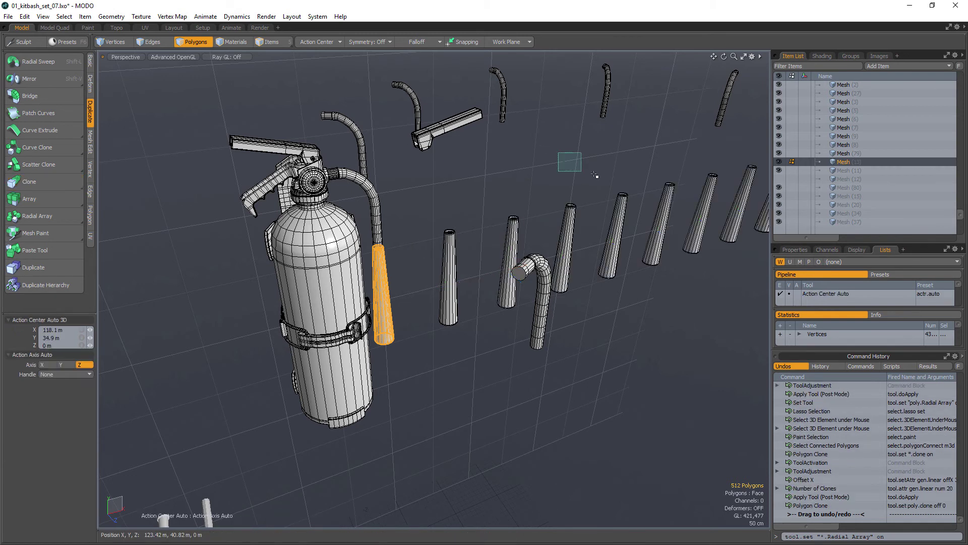
mouse_move(506, 271)
alt+mouse_down()
mouse_move(574, 233)
mouse_move(540, 250)
alt+mouse_up()
click(554, 245)
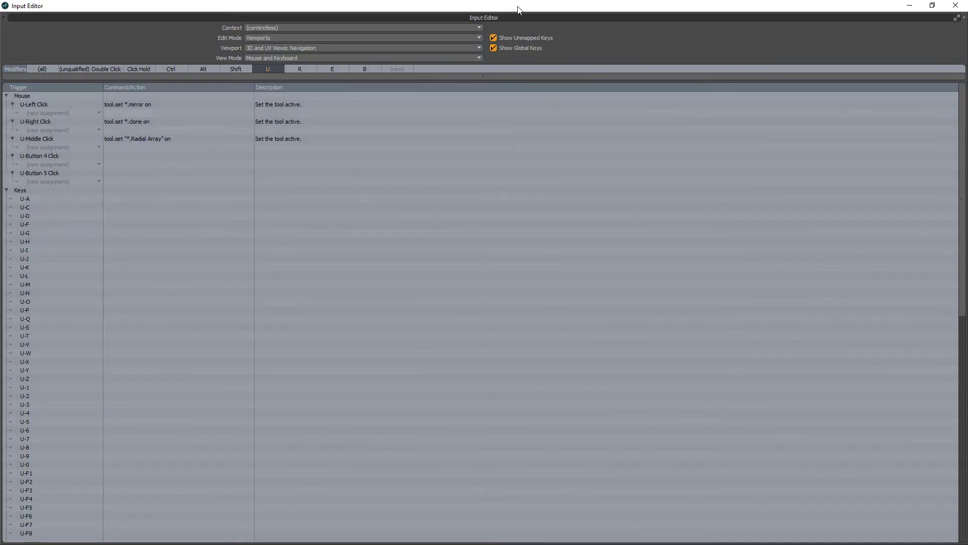
Restore the Input Editor as a floating window lower down and show the Ctrl bindings.
double_click(522, 10)
drag(540, 53, 520, 152)
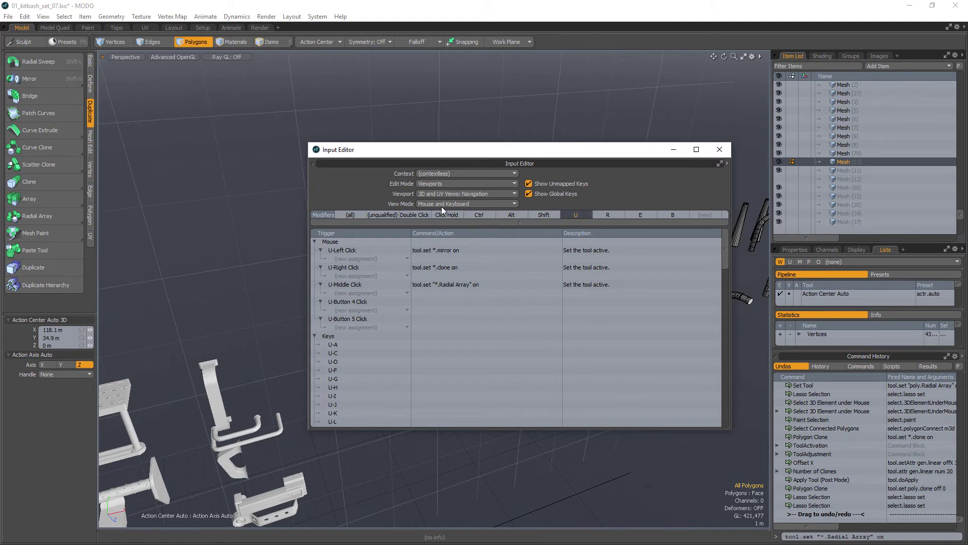
click(480, 215)
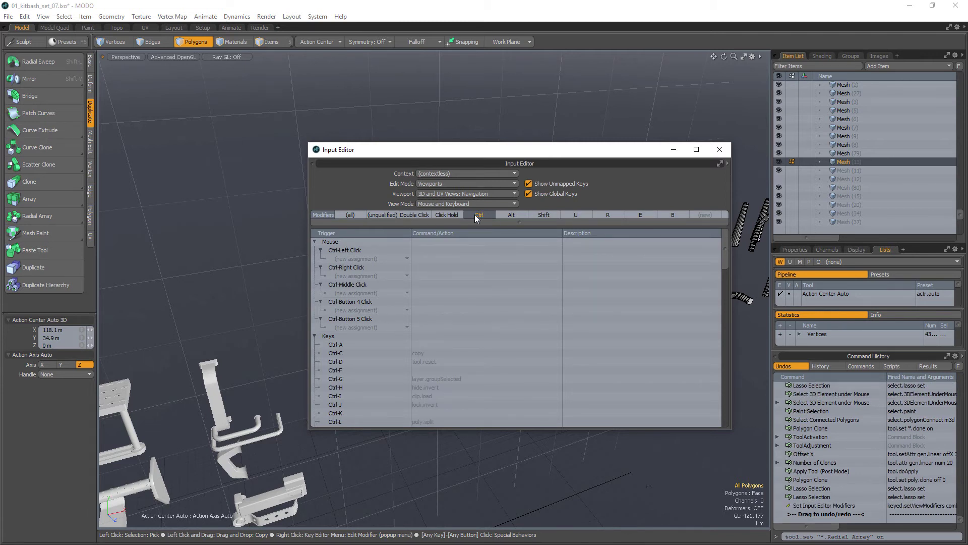
key(shift)
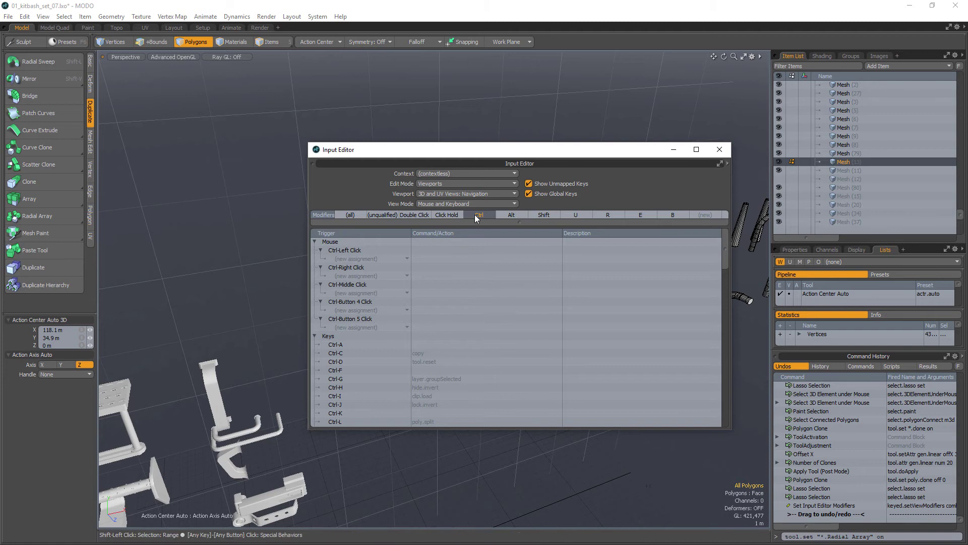
Set the modifier filter to Ctrl plus Shift to list the Ctrl-Shift click bindings.
click(545, 215)
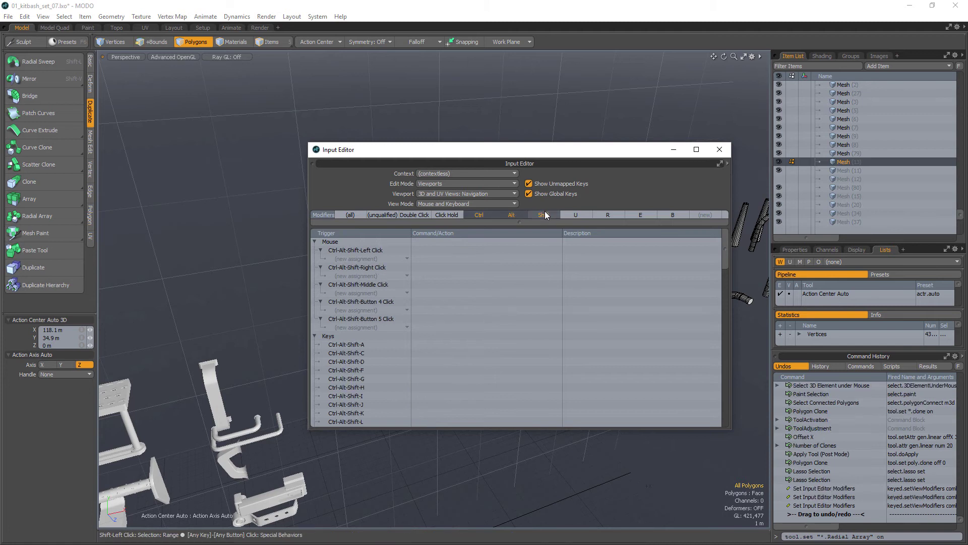
click(513, 215)
click(519, 216)
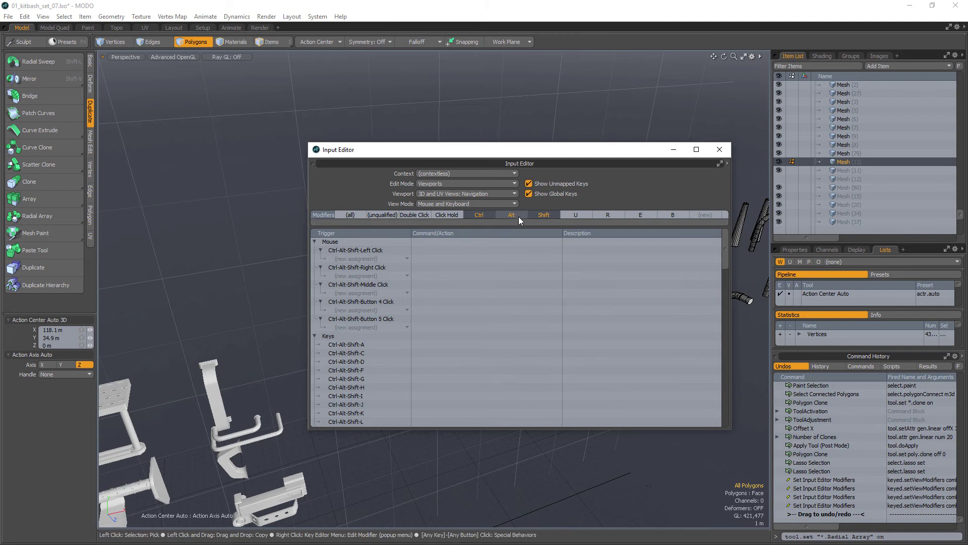
key(shift)
click(513, 215)
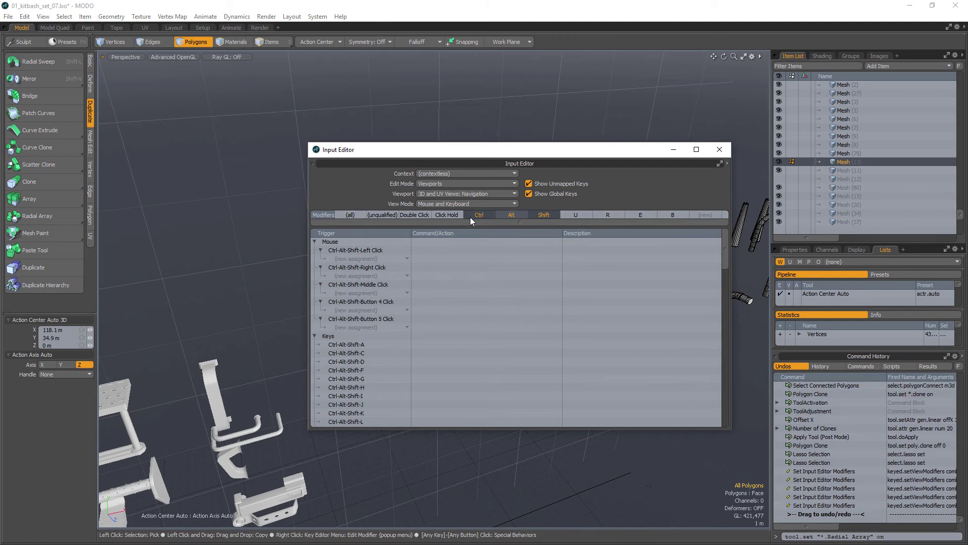
click(544, 215)
click(512, 215)
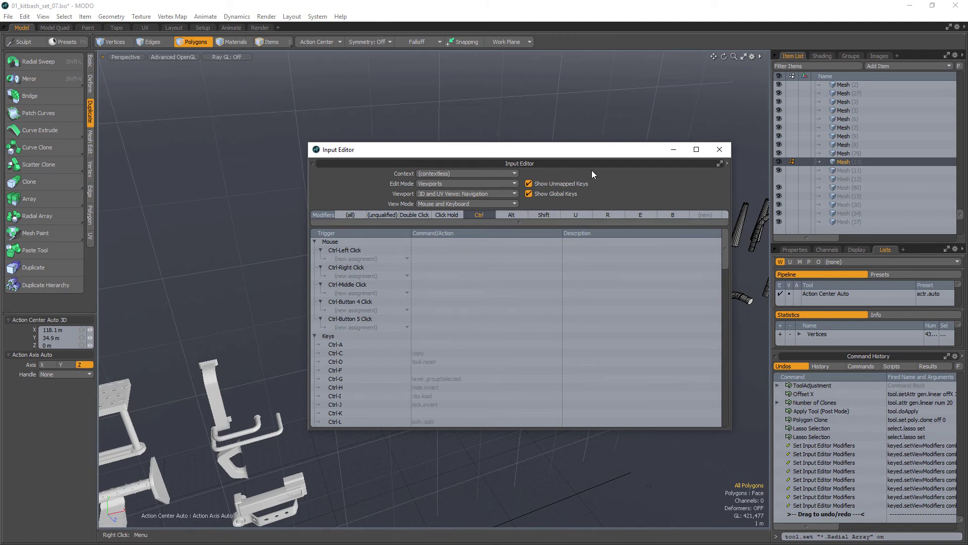
click(545, 216)
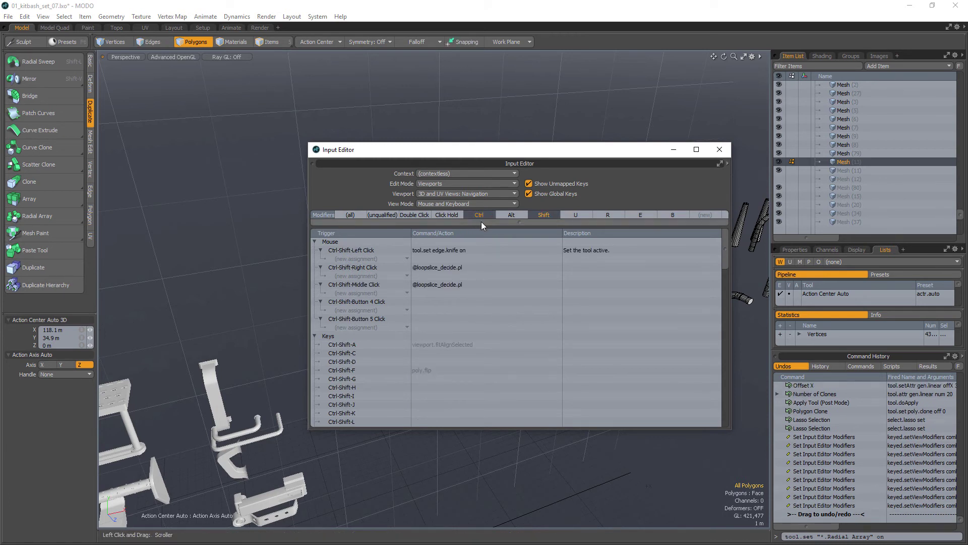
key(ctrl)
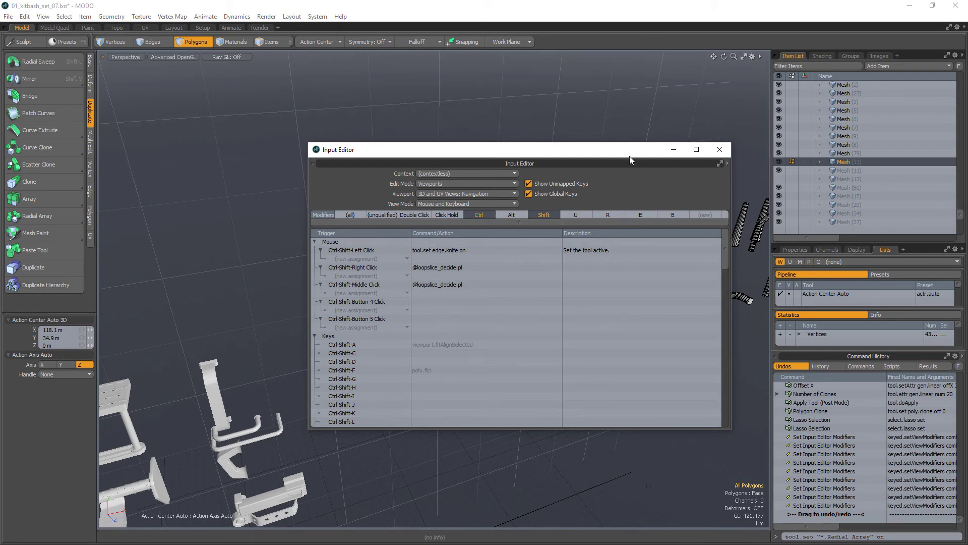
drag(630, 156, 570, 152)
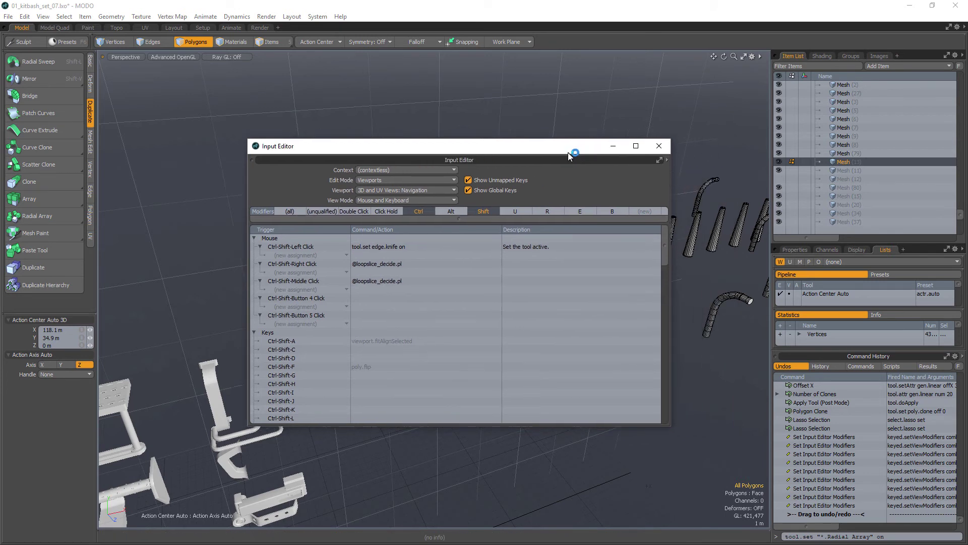
Close the Input Editor and reopen it from the System menu.
click(658, 146)
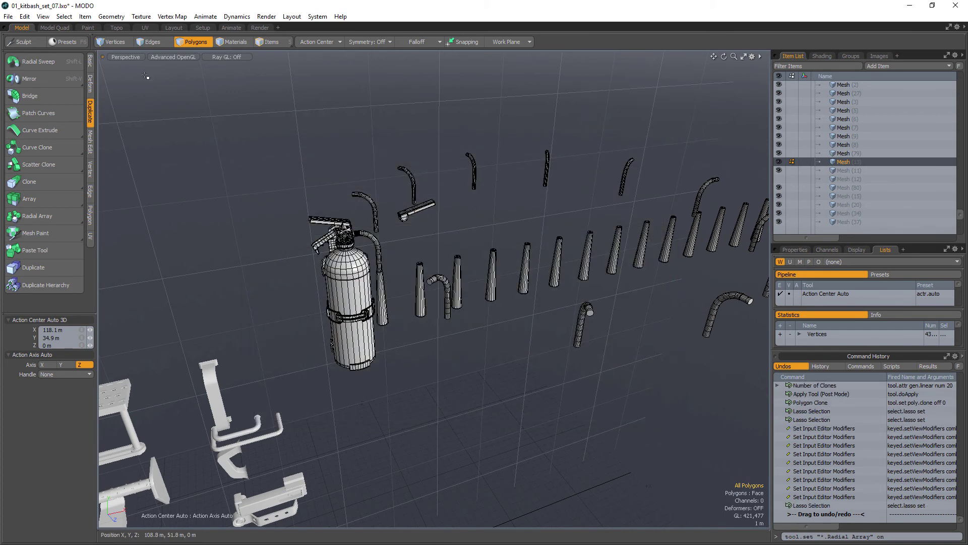
click(296, 19)
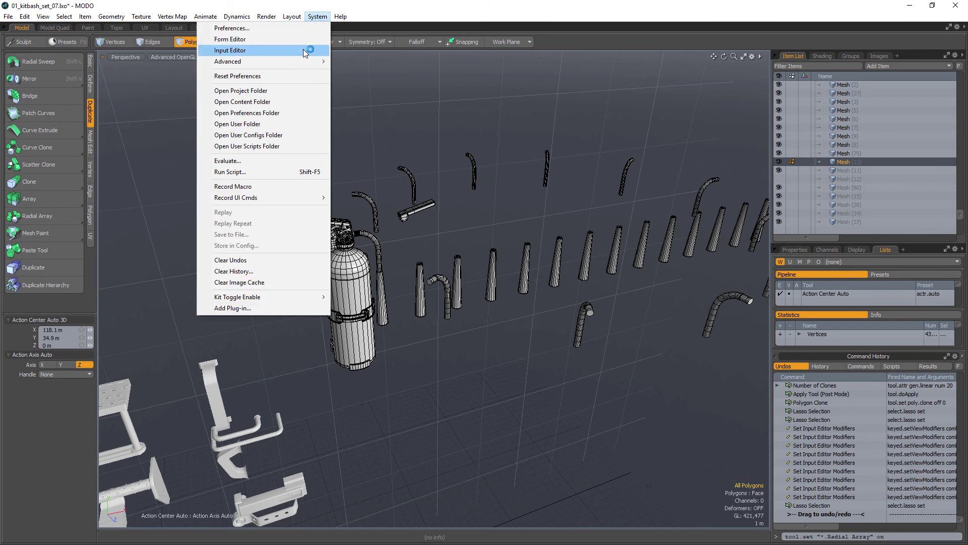
click(304, 50)
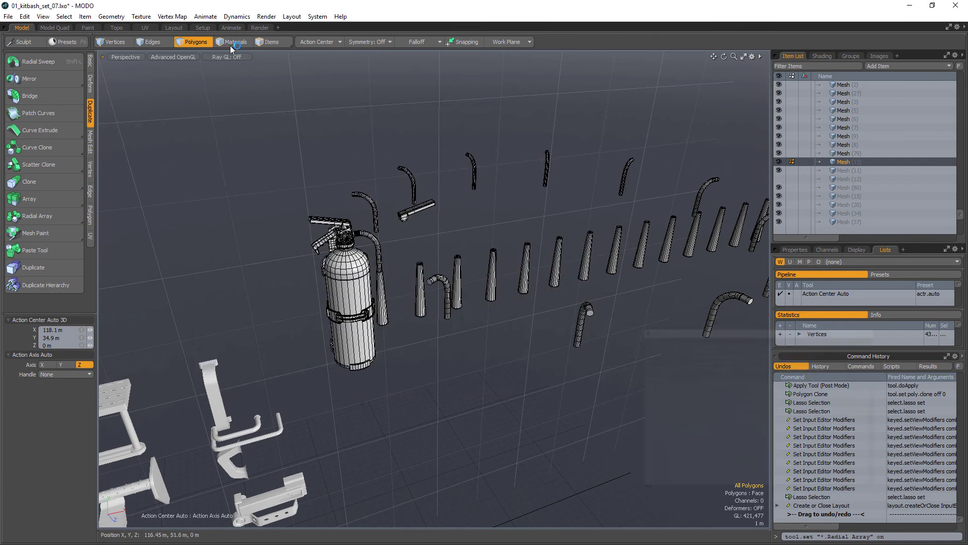
Browse the File and Edit menus, then dismiss the File menu without choosing anything.
click(9, 17)
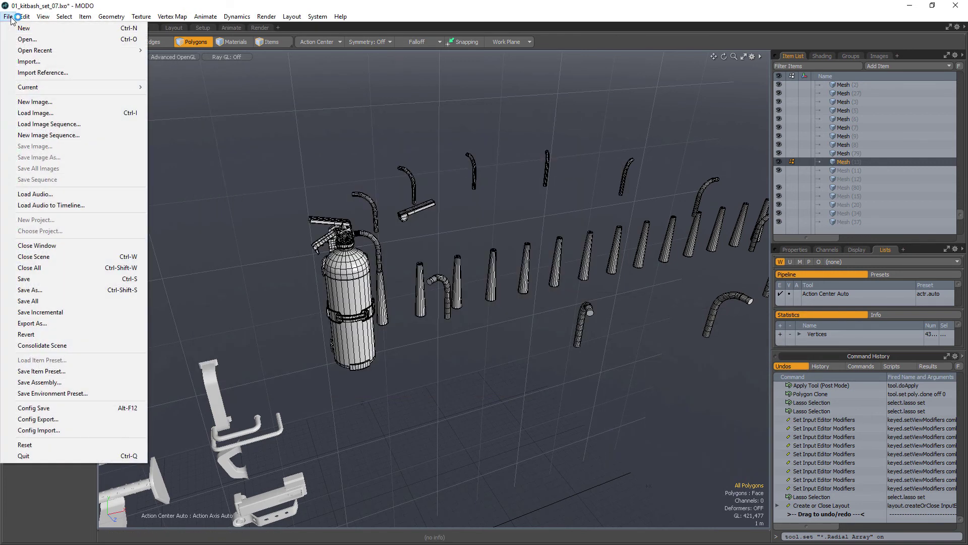
click(24, 16)
click(348, 11)
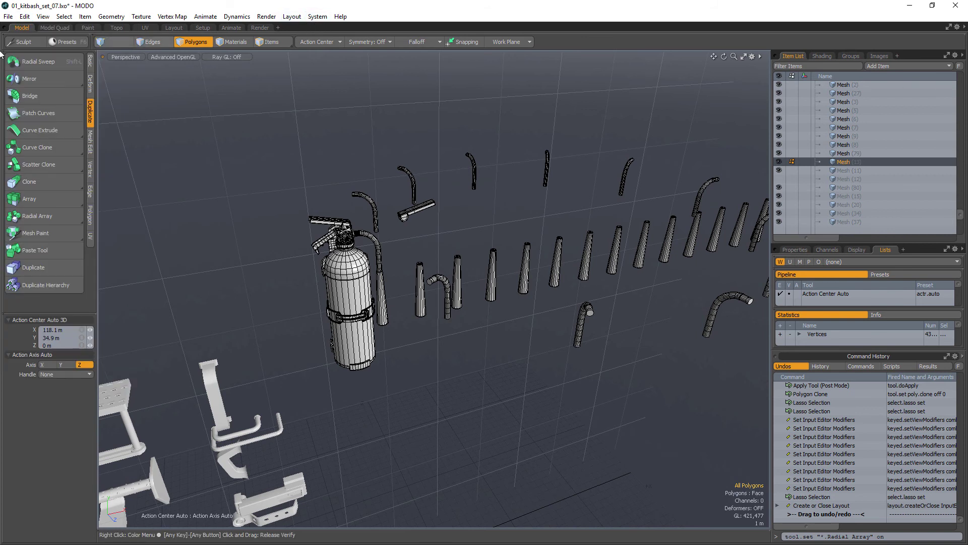
click(8, 17)
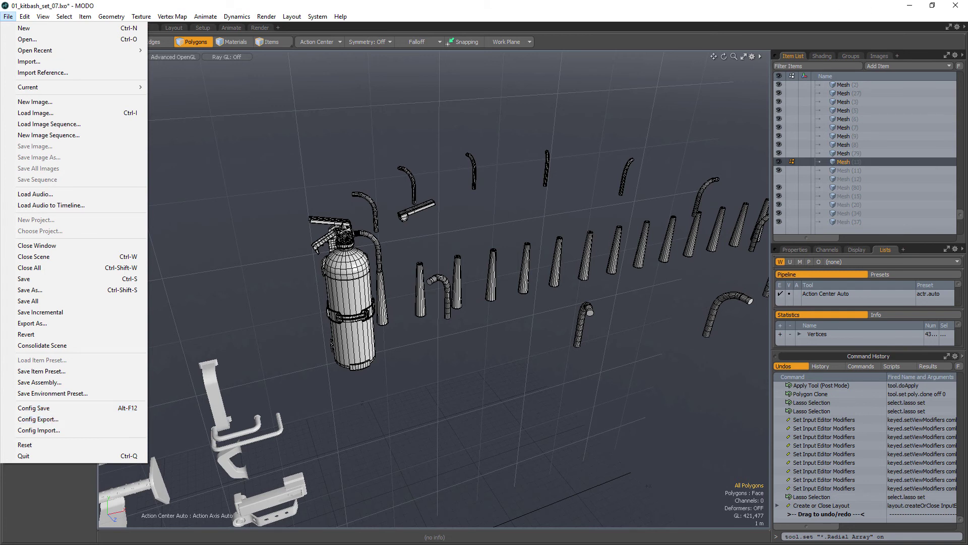
key(Escape)
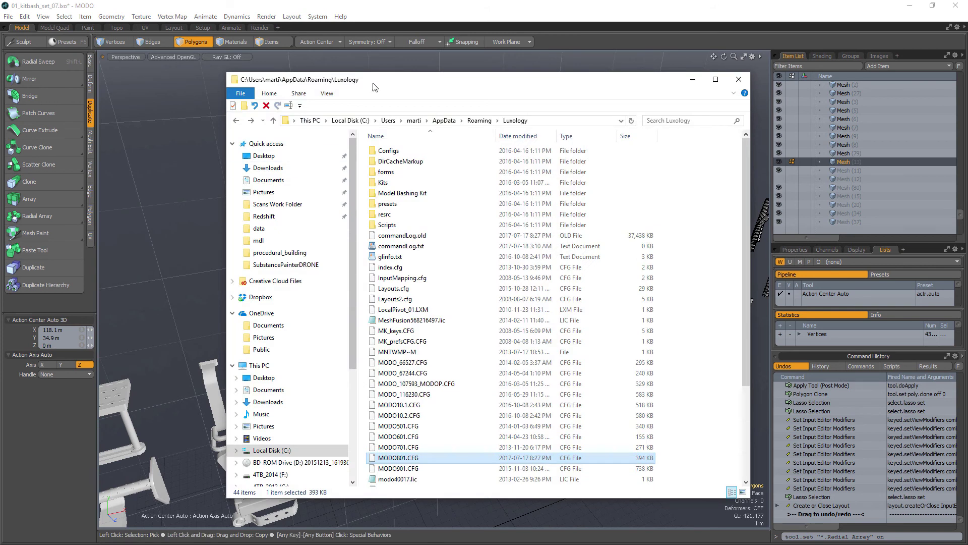
Open MODO801.CFG from the Luxology folder with Edit with Notepad++.
drag(459, 79, 440, 73)
scroll(384, 327, down, 4)
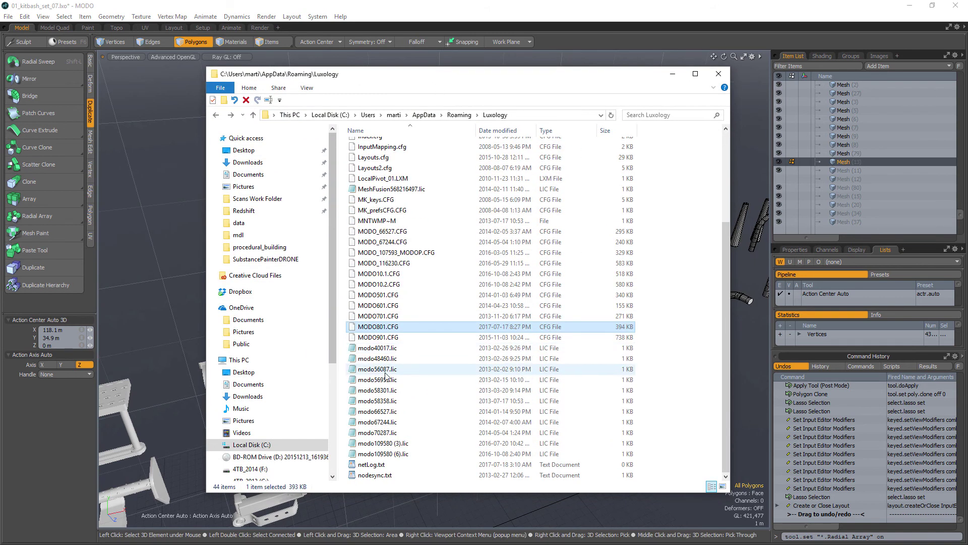
right_click(395, 328)
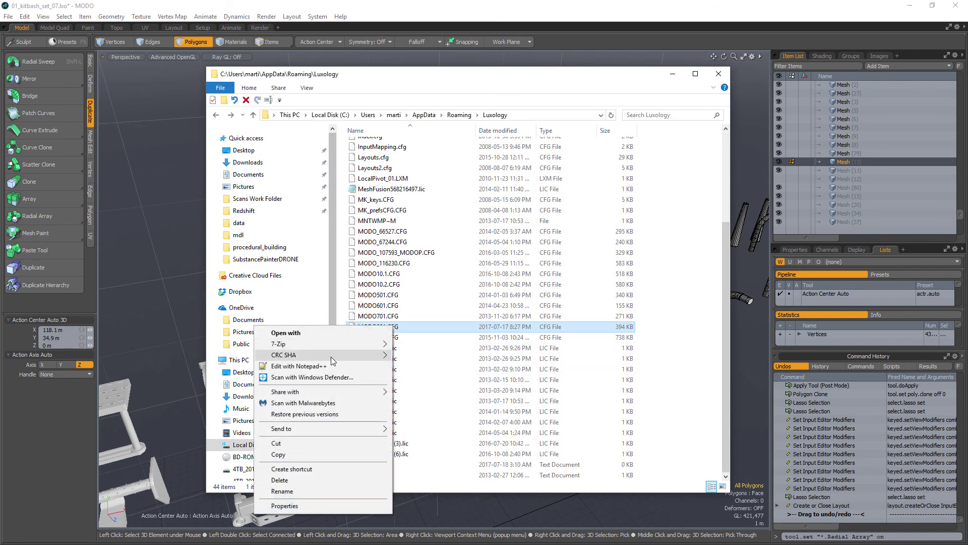
click(309, 366)
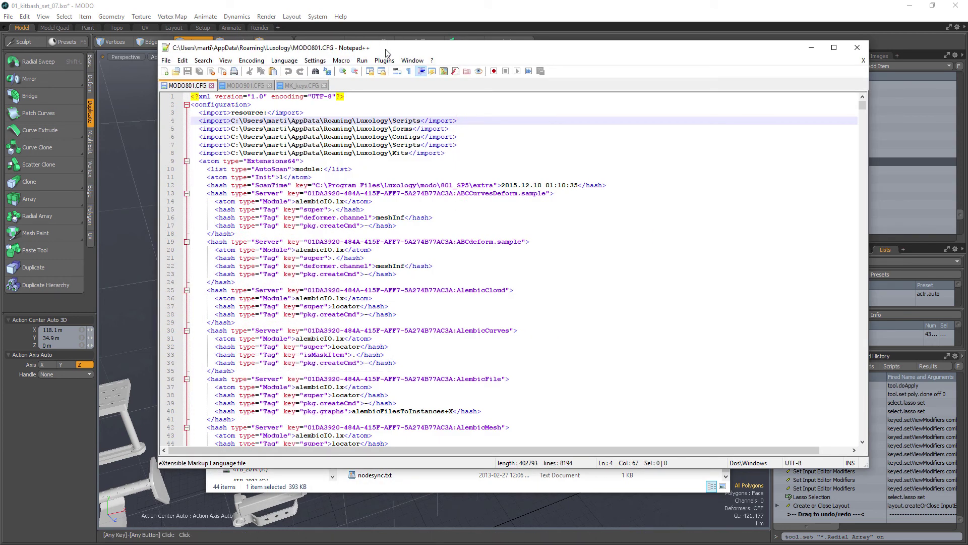
Resize the Notepad++ window and scroll through MODO801.CFG to its closing form-control entries.
drag(388, 49, 389, 30)
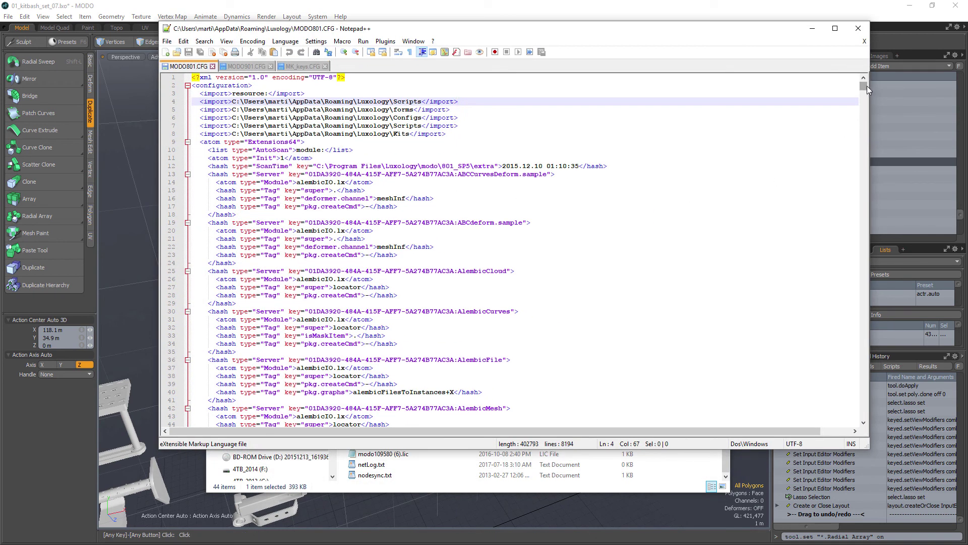
drag(867, 86, 835, 435)
scroll(431, 379, up, 20)
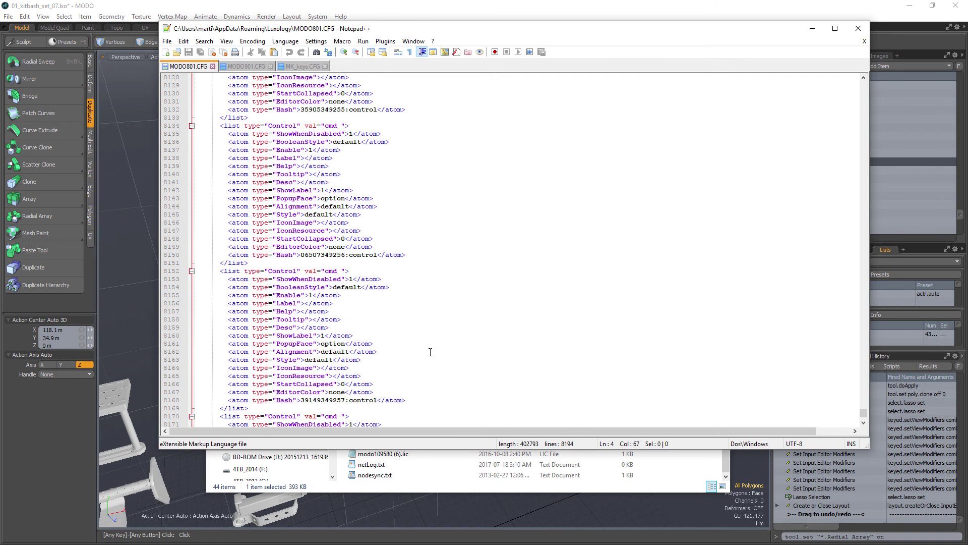
scroll(411, 162, down, 12)
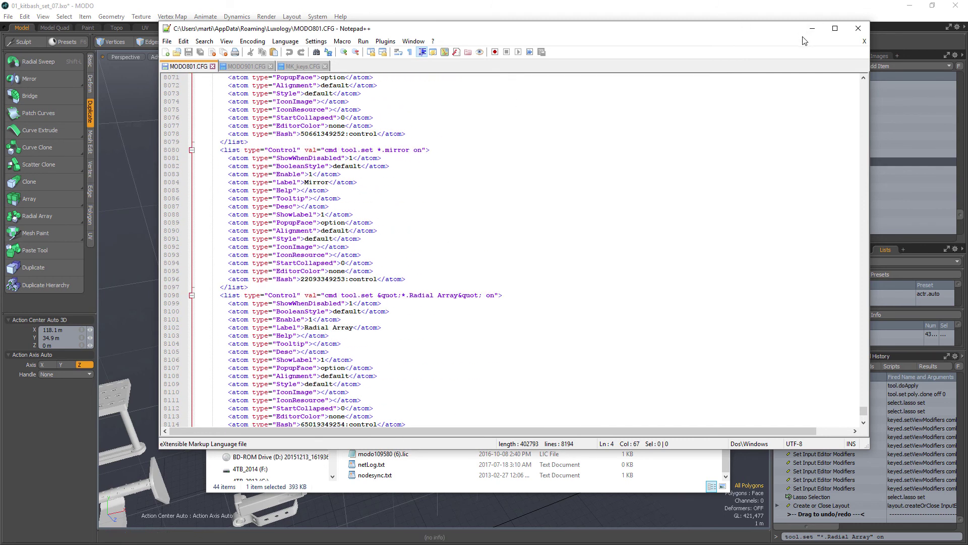
scroll(634, 298, down, 12)
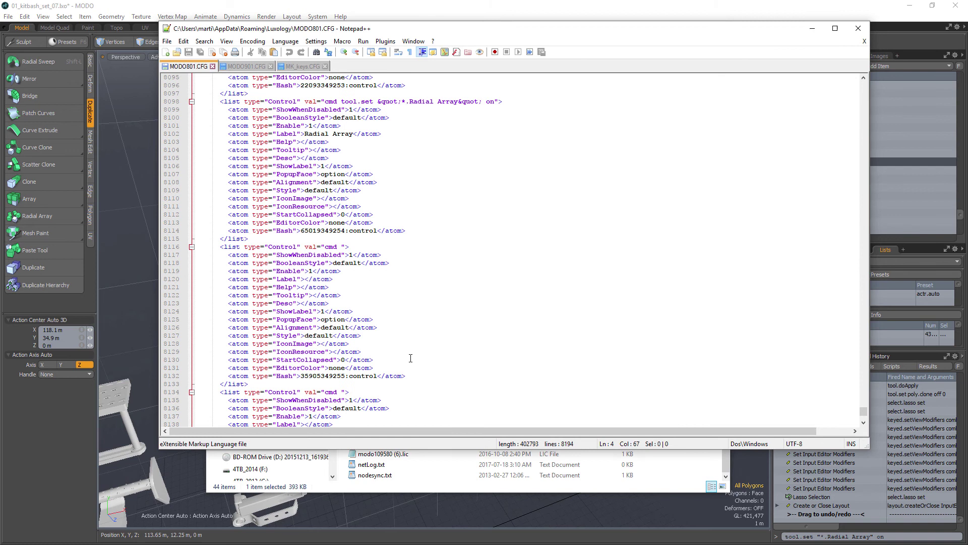
Open MK_keys.CFG from the Luxology folder in Notepad++.
click(812, 28)
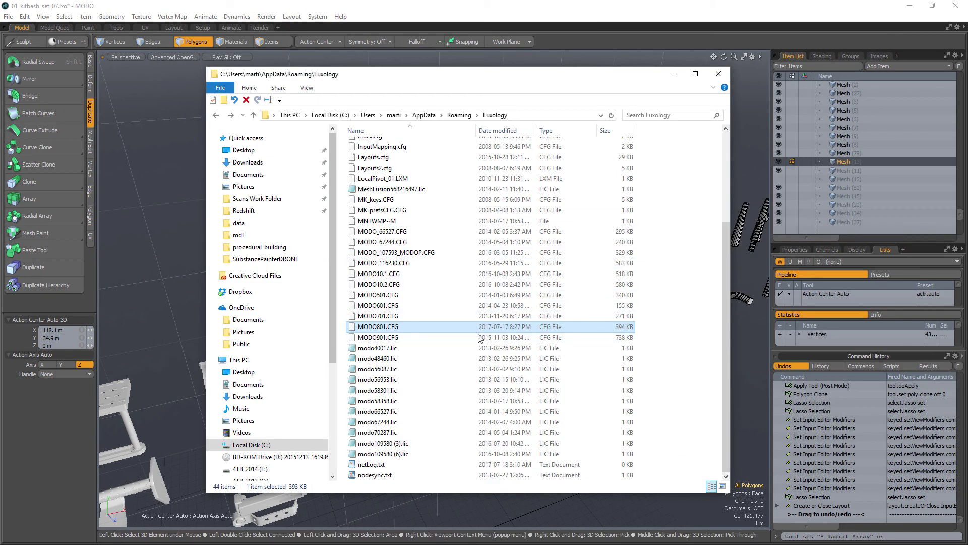
scroll(462, 344, up, 3)
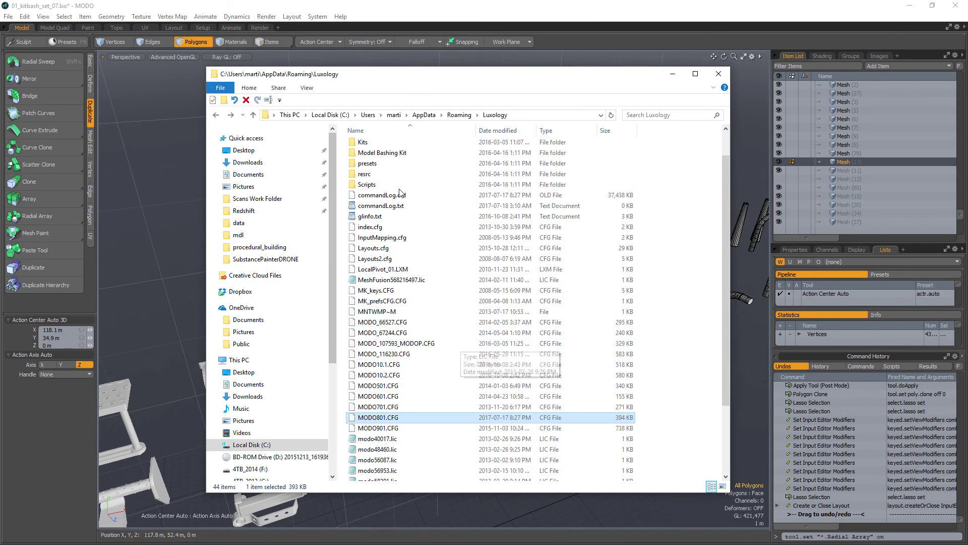
click(390, 292)
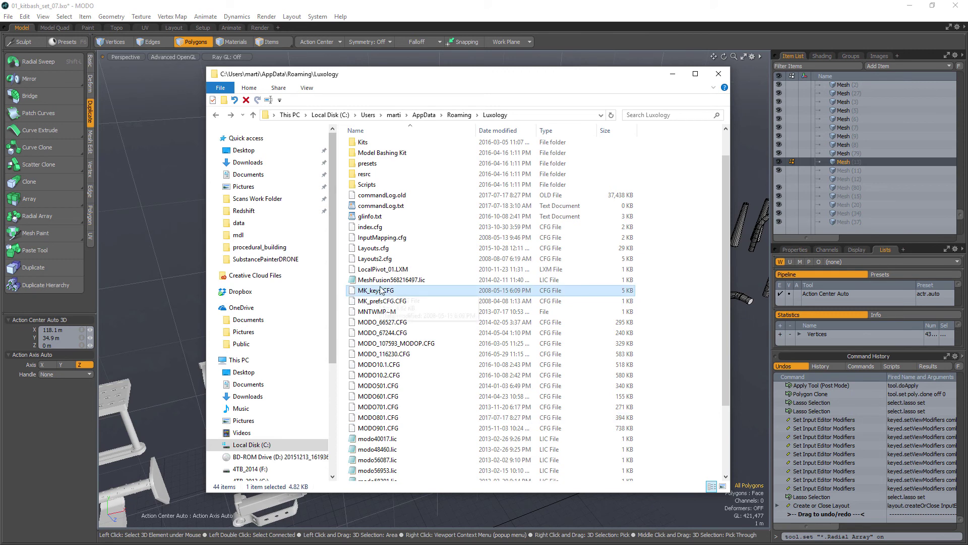
right_click(380, 290)
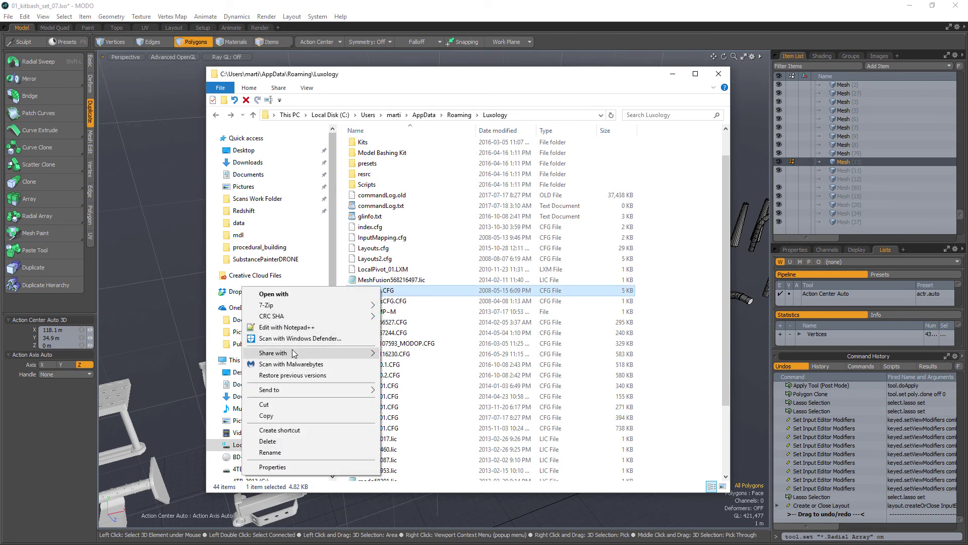
click(288, 327)
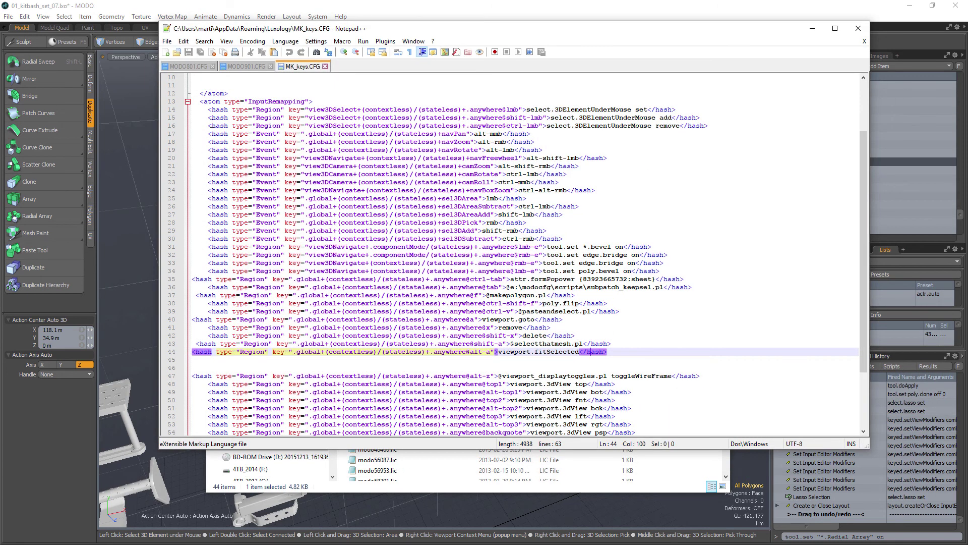
Highlight the InputRemapping lines 15 to 29, then minimize Notepad++.
drag(209, 118, 706, 384)
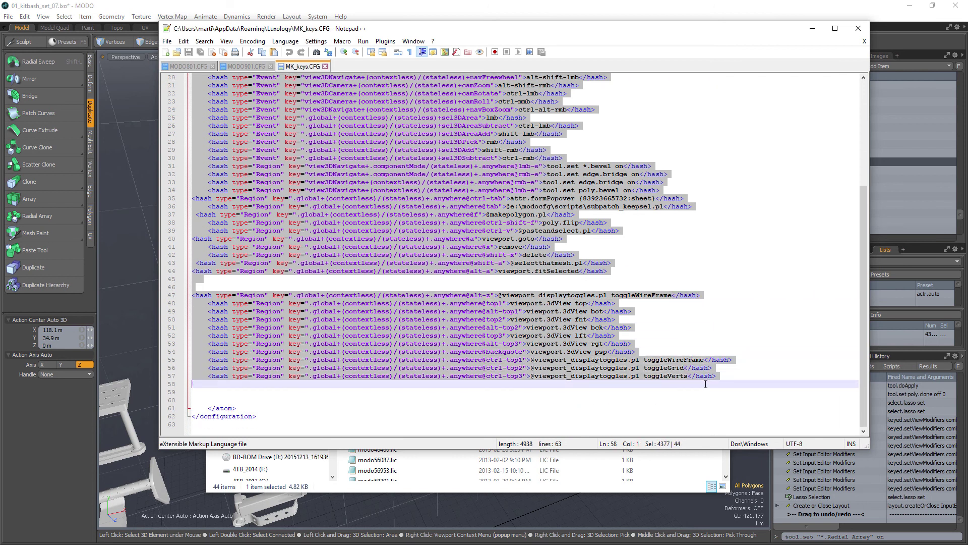
click(775, 315)
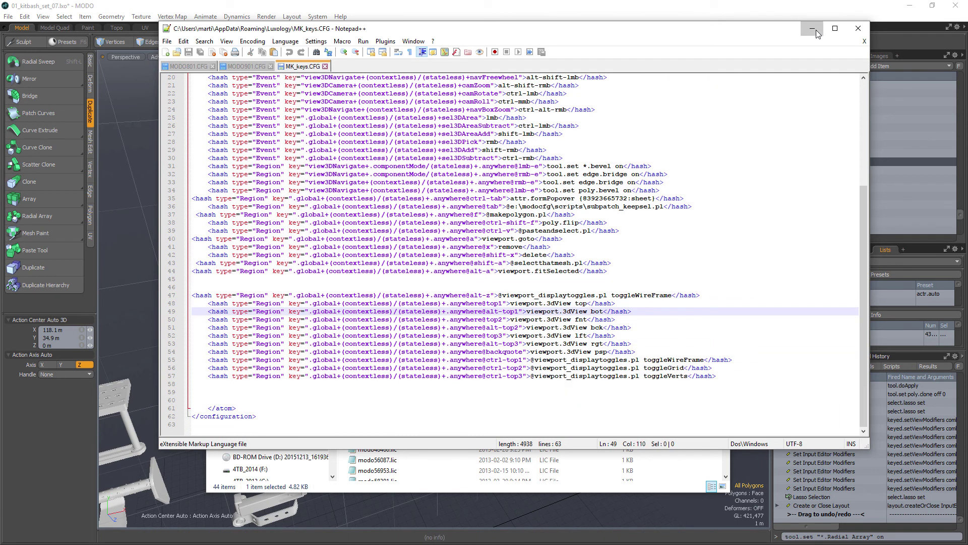
click(813, 28)
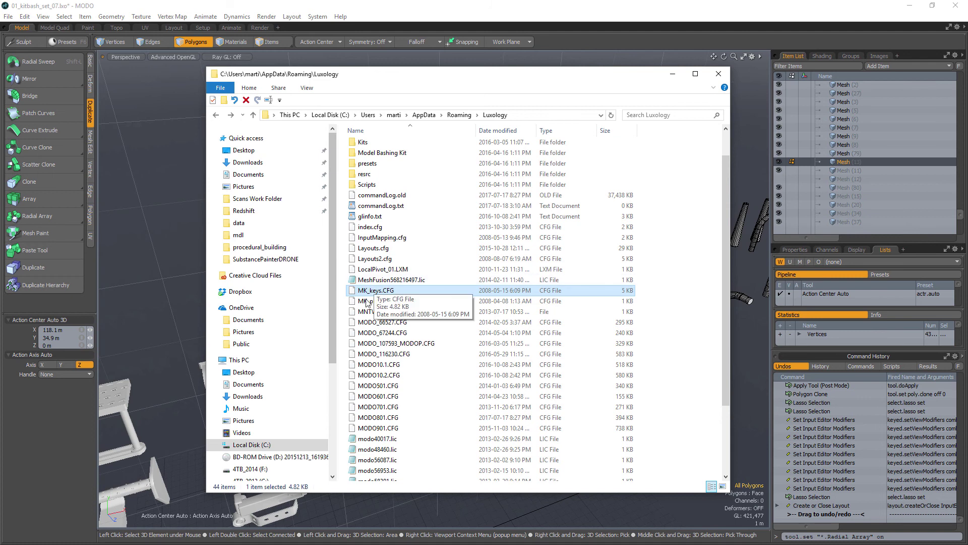
Scroll the Luxology folder and select MODO801.CFG to check its details.
scroll(386, 169, up, 1)
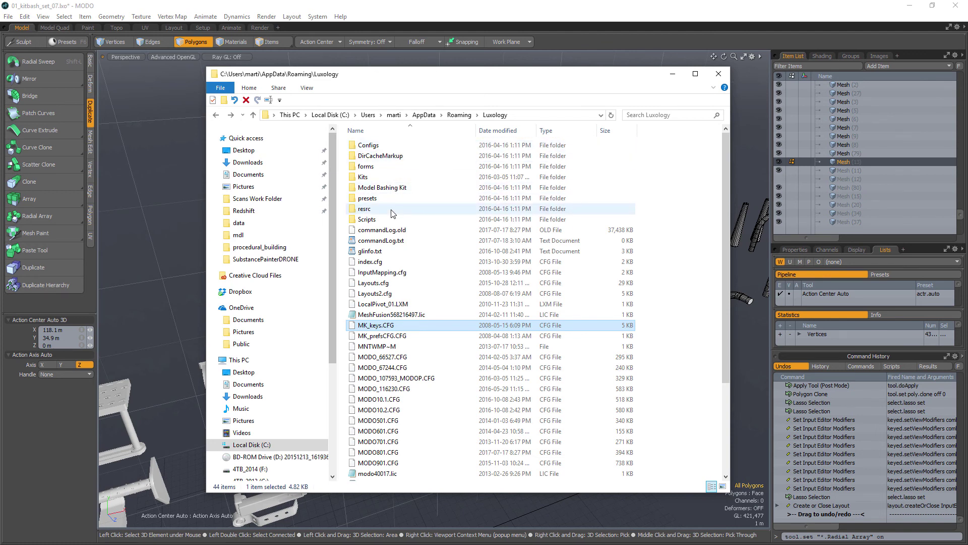
scroll(391, 212, down, 4)
scroll(386, 185, up, 3)
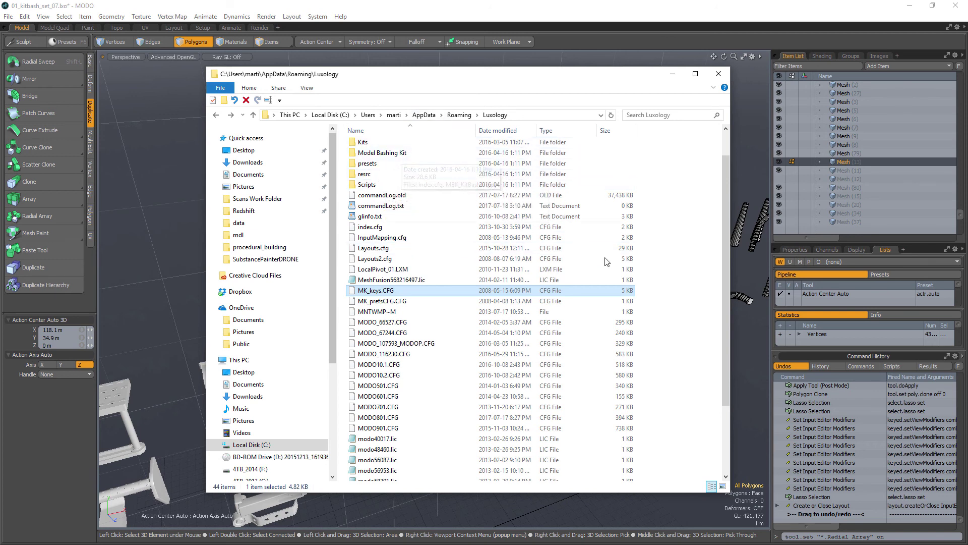
click(375, 419)
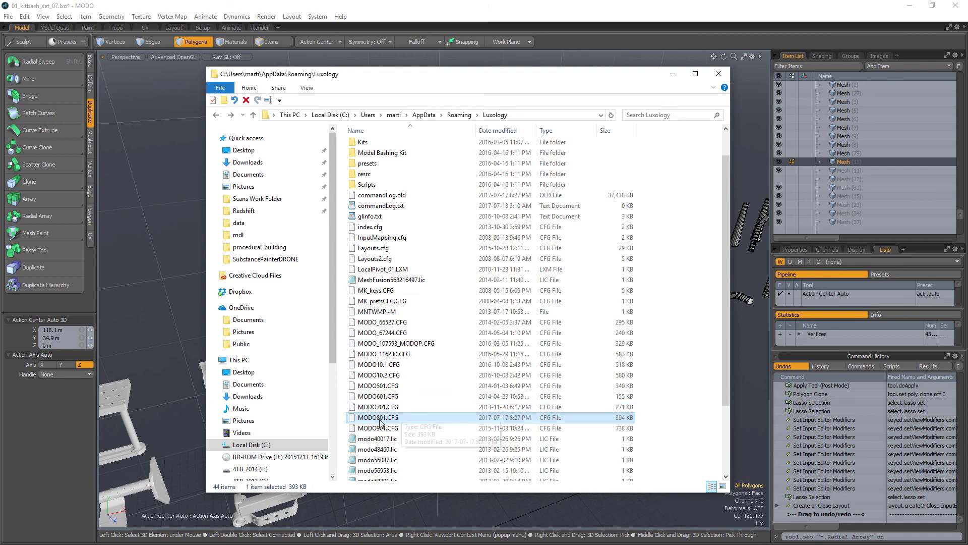